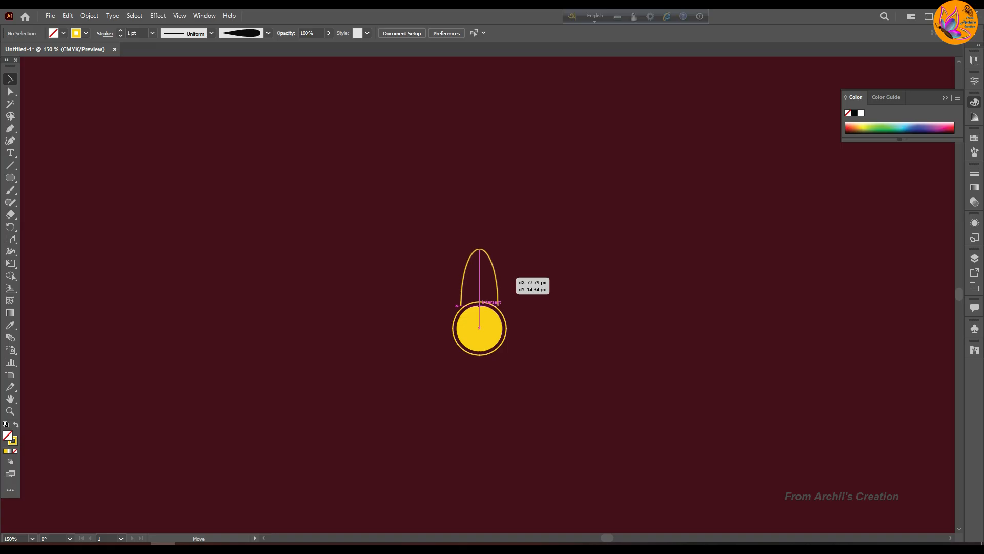
# Step: Shrink the arched petal to about 20 px wide and 30 px tall, seated on the top of the outer ring
pyautogui.moveTo(498, 249); pyautogui.dragTo(489, 284)
pyautogui.click(530, 295)
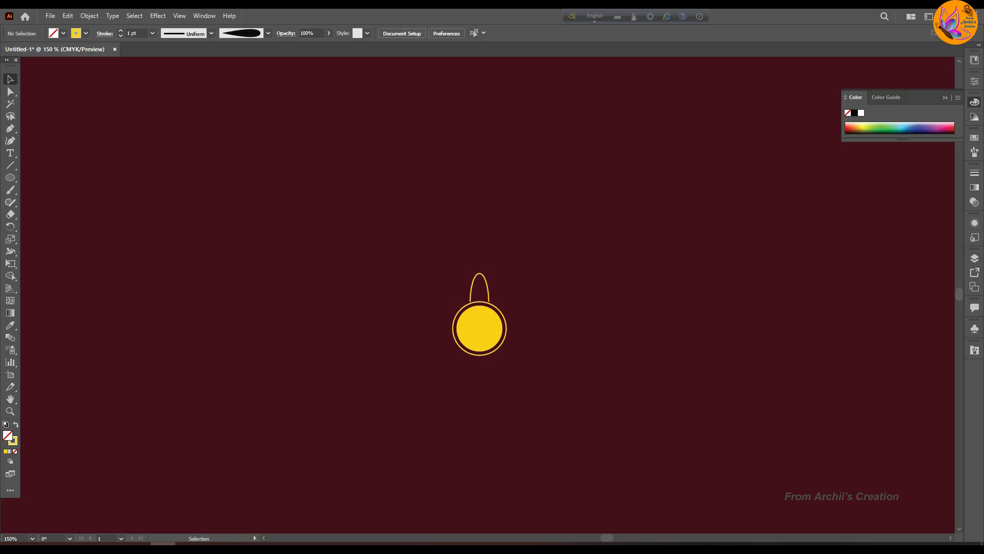
pyautogui.scroll(1, 482, 315)
pyautogui.scroll(5, 482, 321)
pyautogui.click(510, 237)
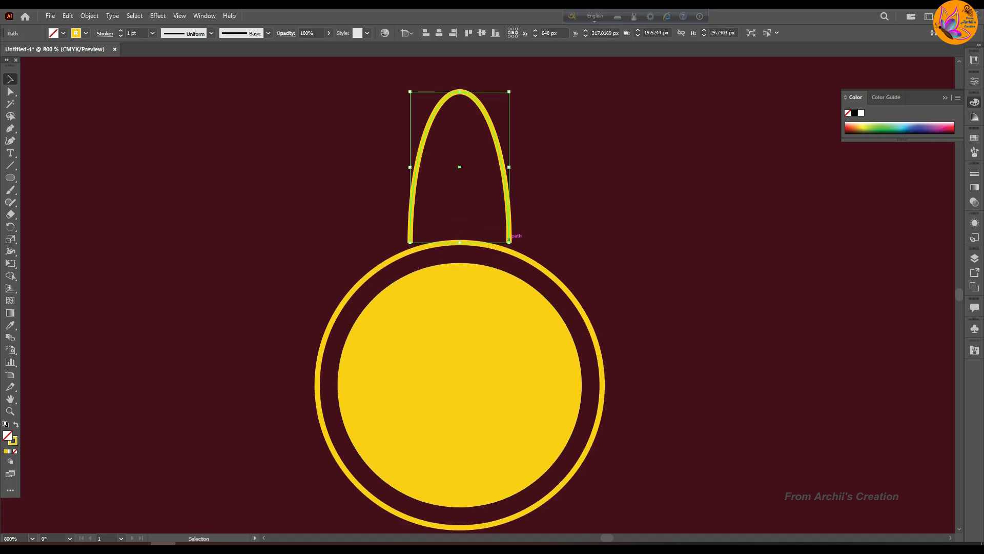
# Step: Create a rotated copy of the petal about the circle's centre, spaced for ten petals in a full turn
pyautogui.scroll(-3, 388, 266)
pyautogui.press('r')
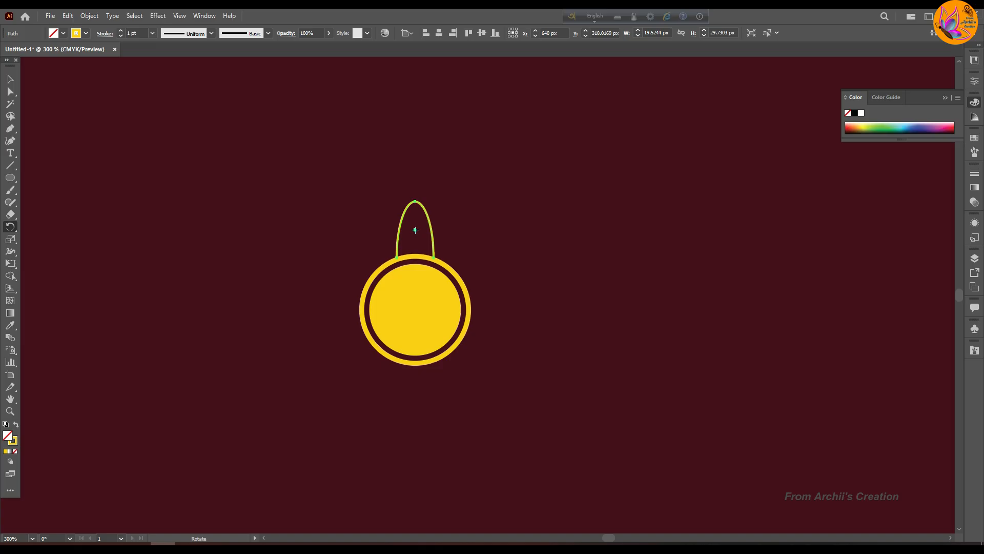
pyautogui.keyDown('alt'); pyautogui.click(415, 310); pyautogui.keyUp('alt')
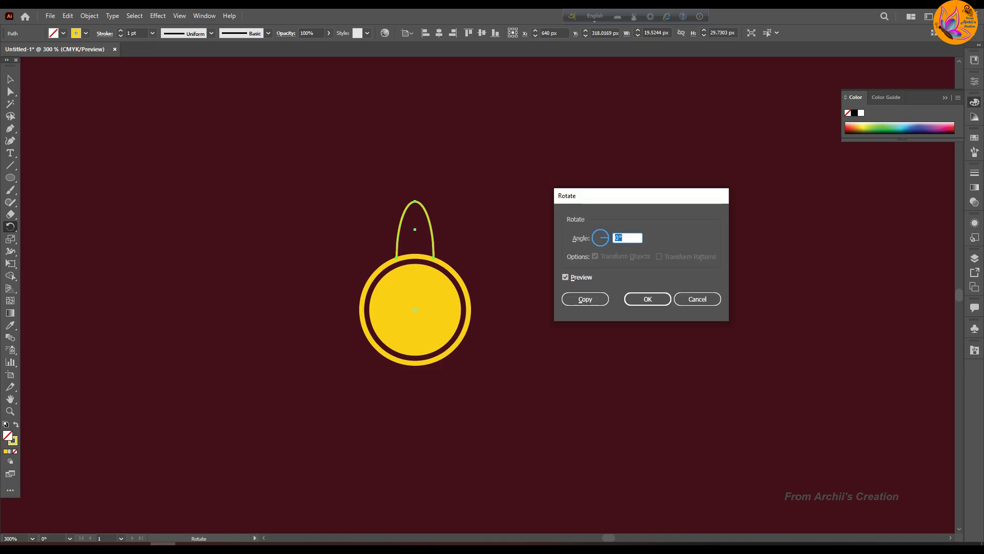
pyautogui.write('360/')
pyautogui.write('9')
pyautogui.click(584, 299)
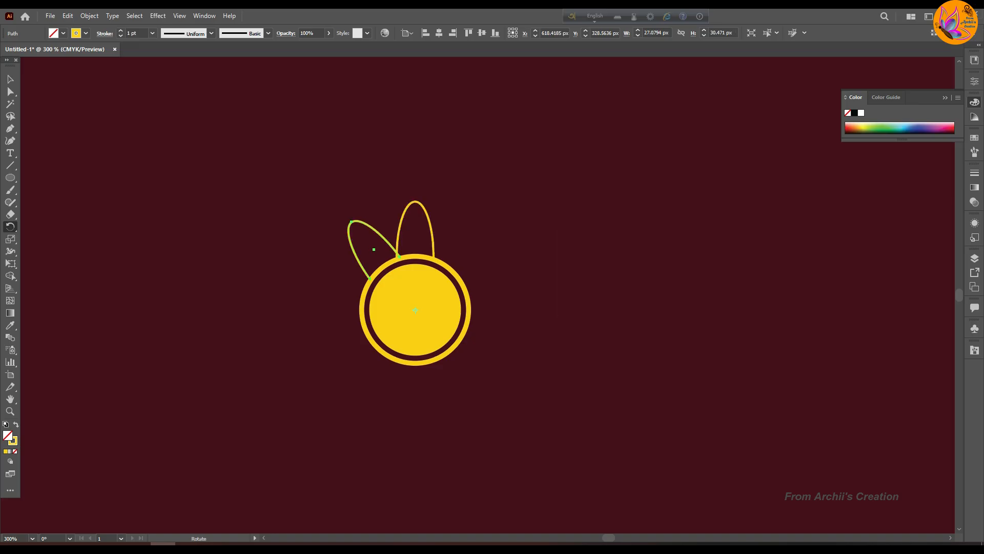
# Step: Repeat the rotated petal copy until ten evenly spaced petals surround the ring
pyautogui.hotkey('ctrl', 'd')
pyautogui.hotkey('ctrl', 'd')
pyautogui.hotkey('ctrl', 'd')
pyautogui.hotkey('ctrl', 'd')
pyautogui.hotkey('ctrl', 'd')
pyautogui.hotkey('ctrl', 'd')
pyautogui.hotkey('ctrl', 'd')
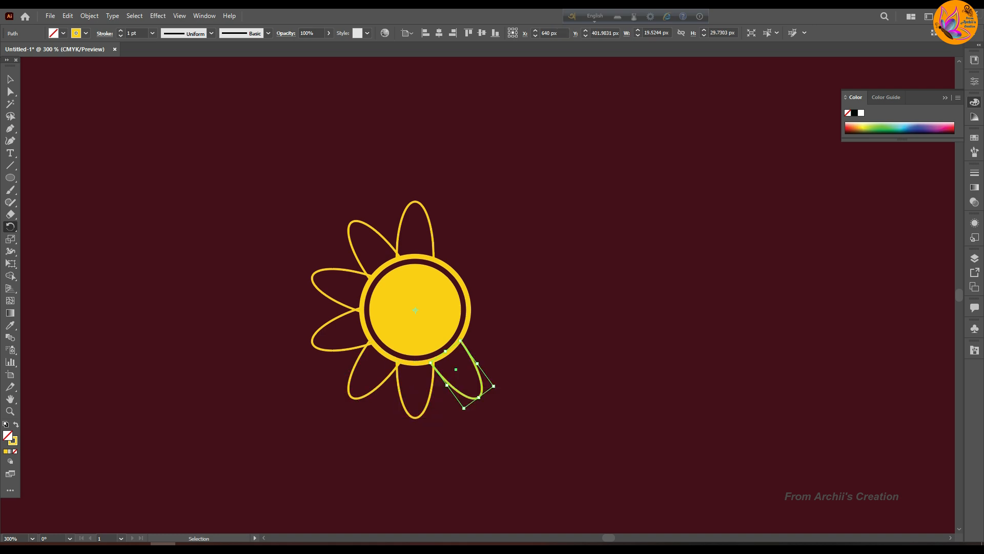
pyautogui.hotkey('ctrl', 'd')
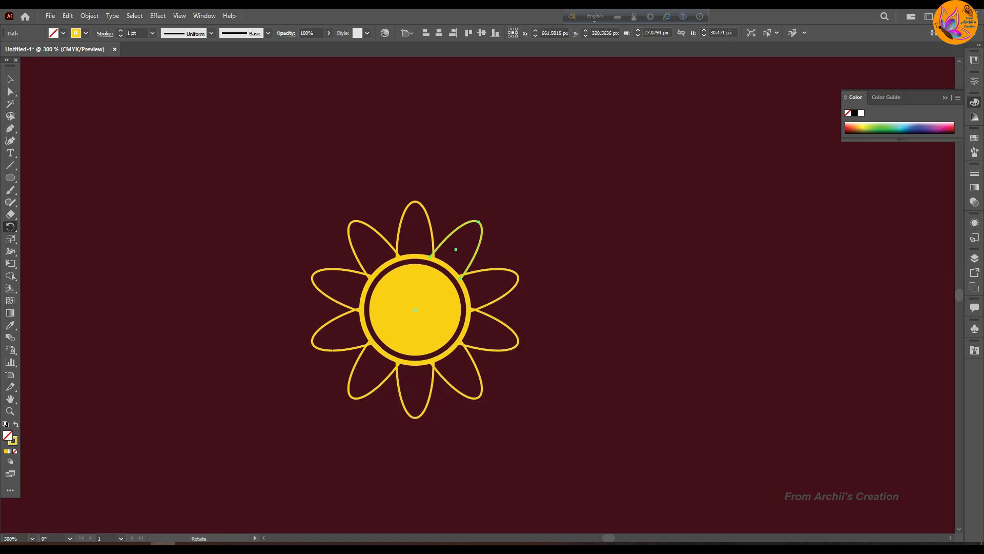
# Step: Select the whole flower artwork and show its bounding box
pyautogui.press('v')
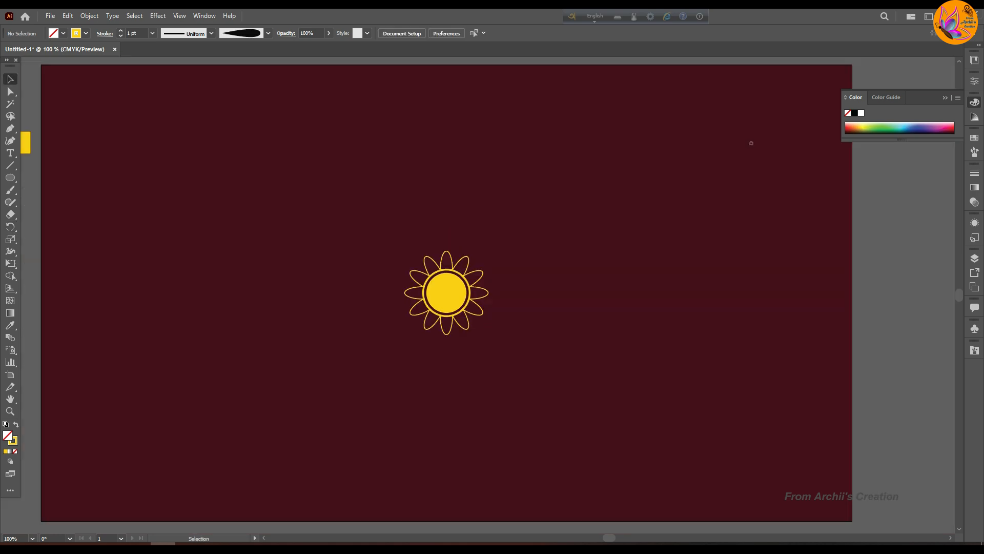
pyautogui.hotkey('ctrl', 'a')
pyautogui.hotkey('ctrl', 'shift', 'b')
pyautogui.hotkey('ctrl', 'shift', 'b')
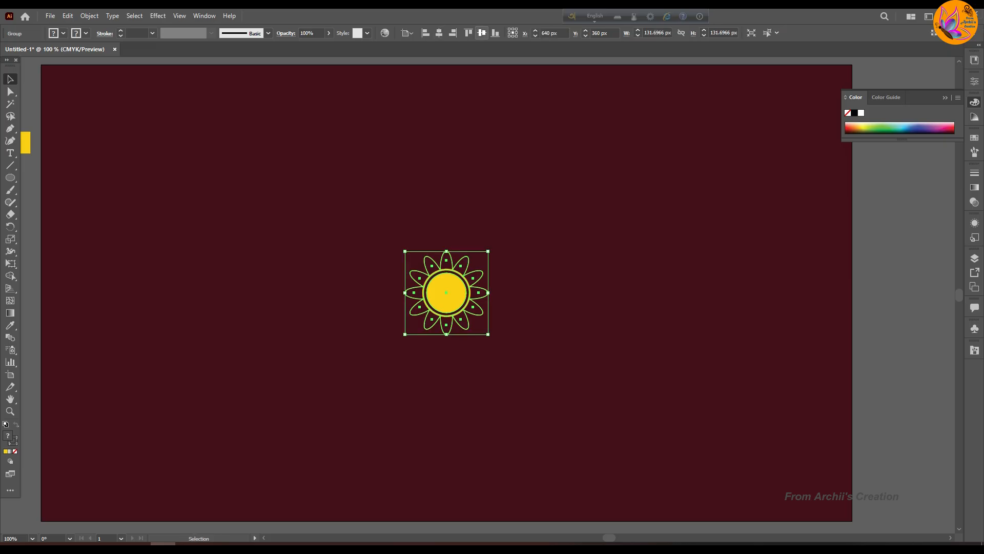
# Step: Make Layer 4 and Layer 2 visible to bring back the radial guide lines
pyautogui.press('F7')
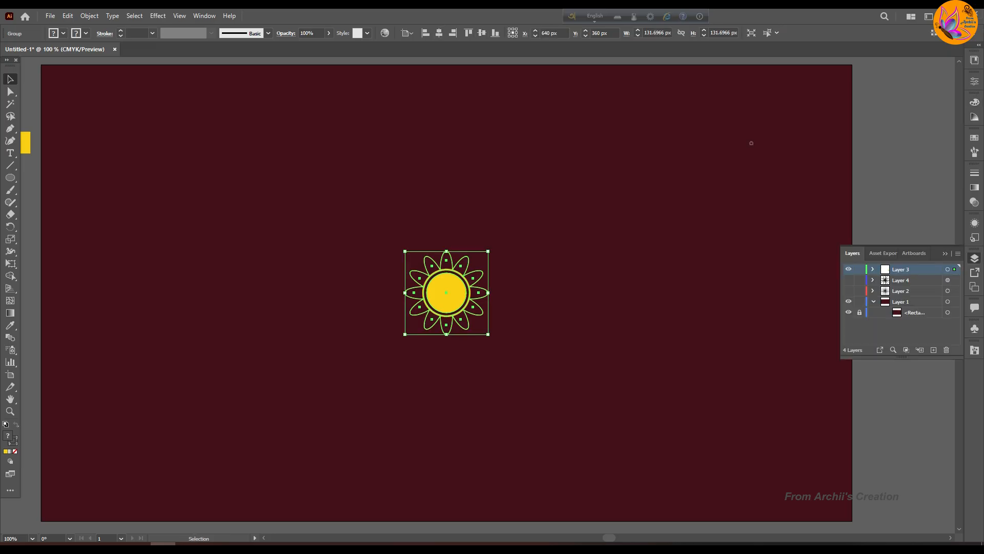
pyautogui.click(849, 280)
pyautogui.click(849, 291)
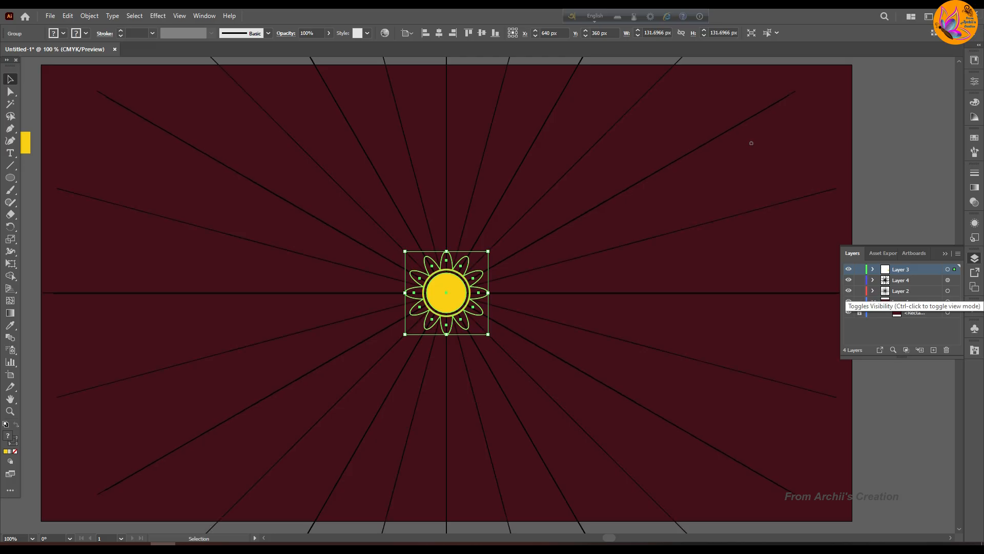
# Step: Activate the Paintbrush tool and open the Archiis brush 2 library
pyautogui.scroll(4, 559, 280)
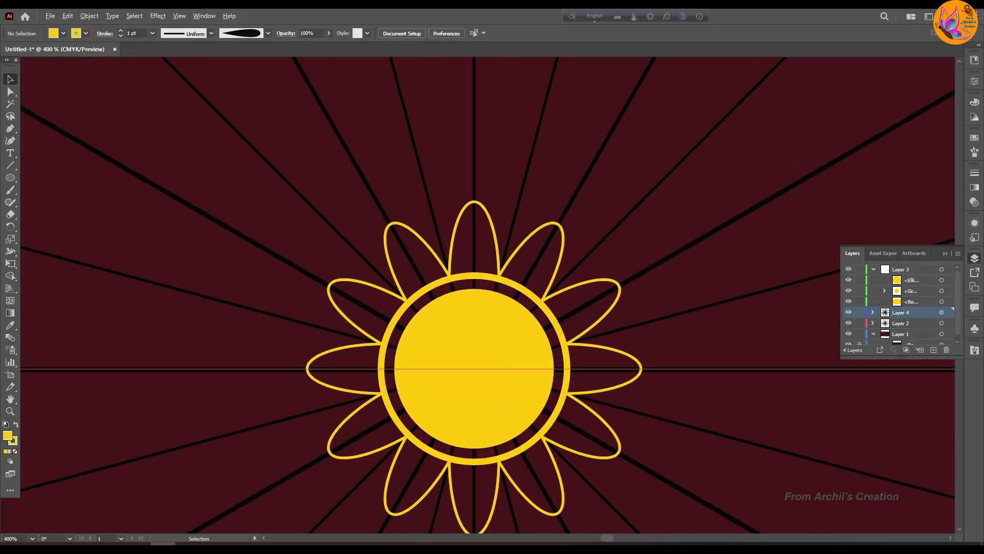
pyautogui.moveTo(559, 280); pyautogui.dragTo(598, 355)
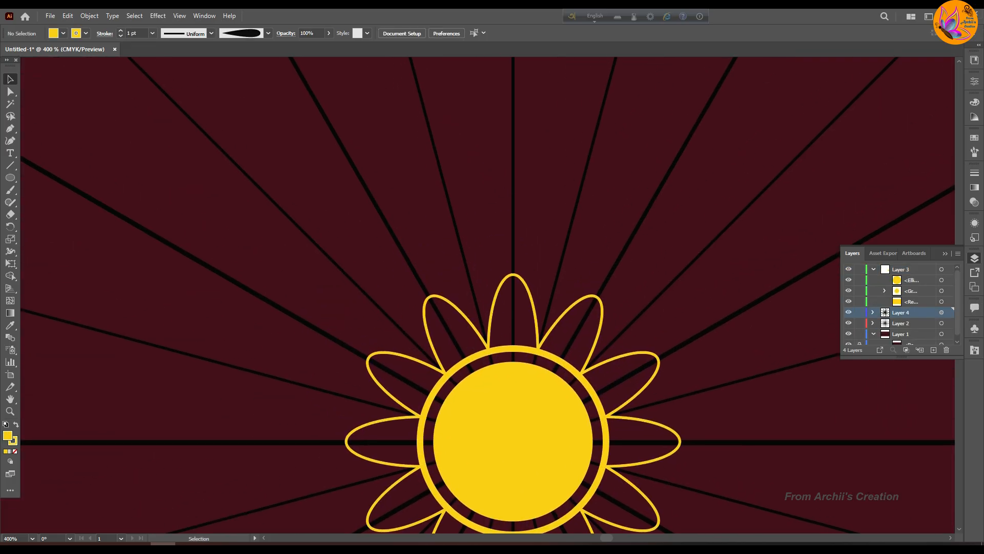
pyautogui.click(10, 190)
pyautogui.click(975, 258)
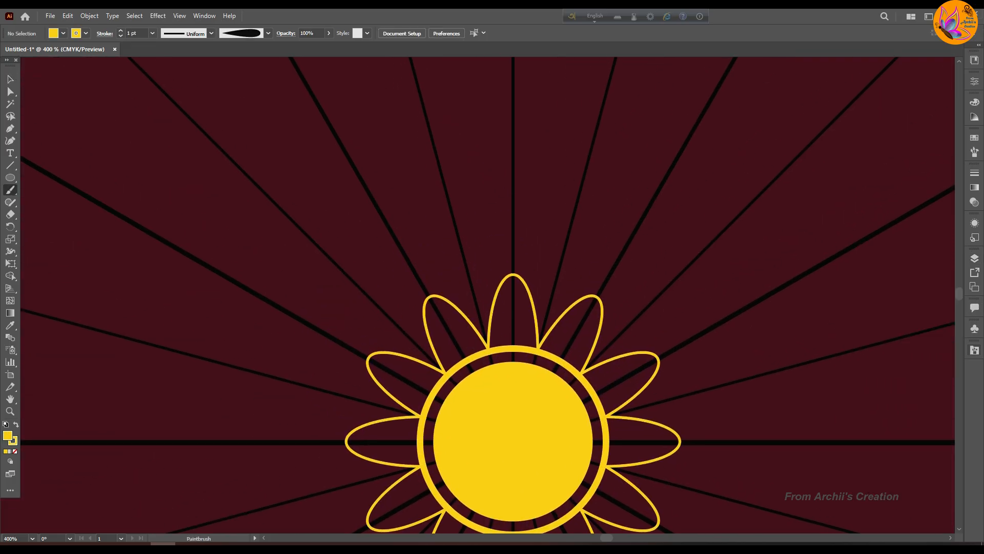
pyautogui.click(975, 350)
pyautogui.click(975, 351)
# Step: Draw a small outlined circle between the curled scroll and the vertical guide line above the top petal
pyautogui.scroll(1, 552, 189)
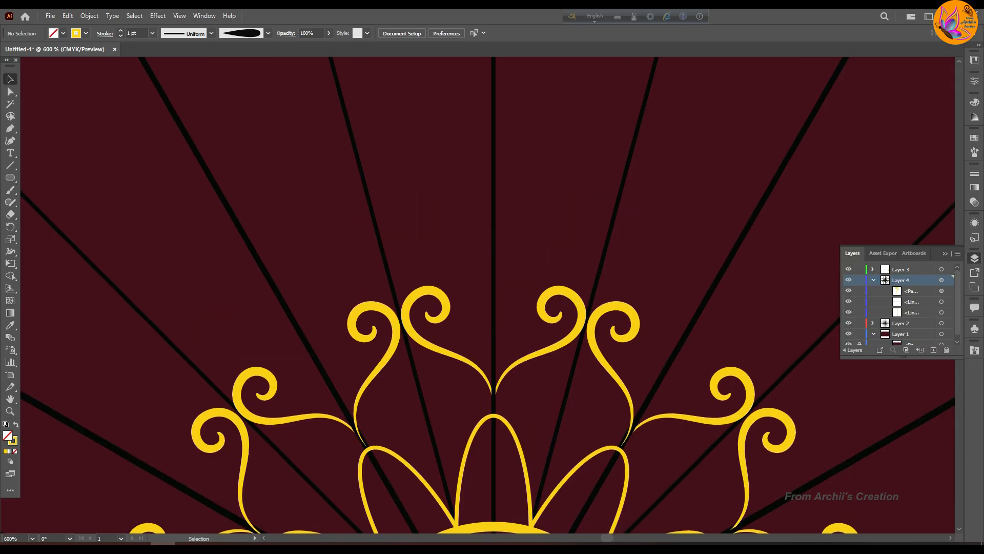
pyautogui.press('l')
pyautogui.moveTo(499, 320)
pyautogui.mouseDown()
pyautogui.moveTo(530, 355)
pyautogui.moveTo(517, 333)
pyautogui.mouseUp()
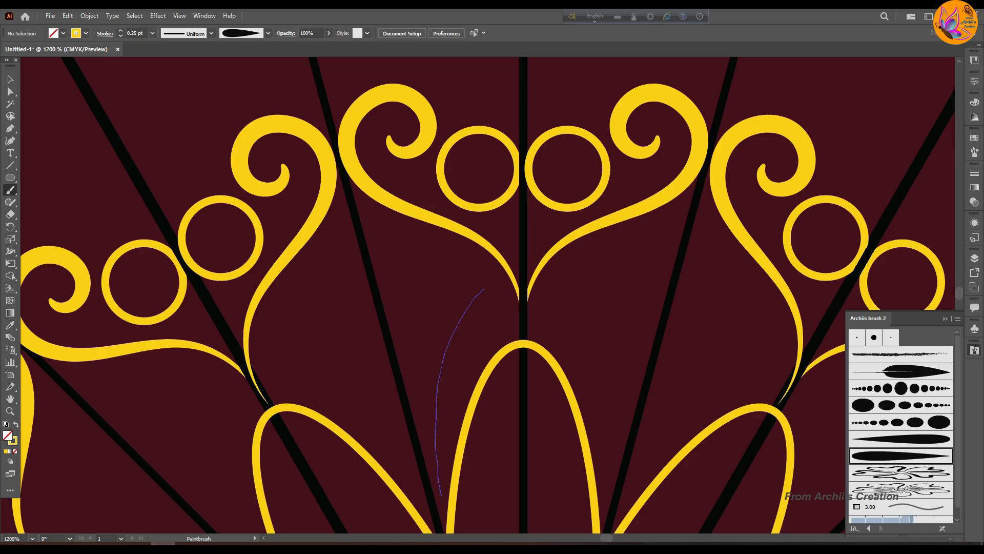
# Step: Paint a fan of tapered teardrop leaves with a 0.25 pt stroke between the top petal and the scrolls
pyautogui.moveTo(440, 494); pyautogui.dragTo(440, 494)
pyautogui.moveTo(436, 242); pyautogui.dragTo(416, 298)
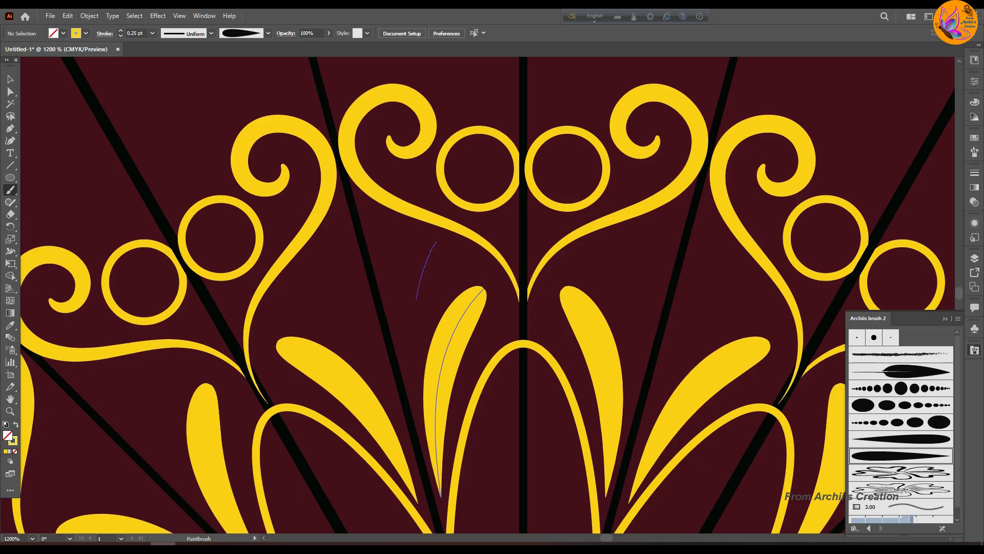
pyautogui.moveTo(412, 350); pyautogui.dragTo(412, 351)
pyautogui.moveTo(351, 207); pyautogui.dragTo(355, 224)
pyautogui.moveTo(378, 307); pyautogui.dragTo(386, 337)
# Step: Delete the small outlined circles between the scrolls
pyautogui.press('v')
pyautogui.scroll(-2, 400, 463)
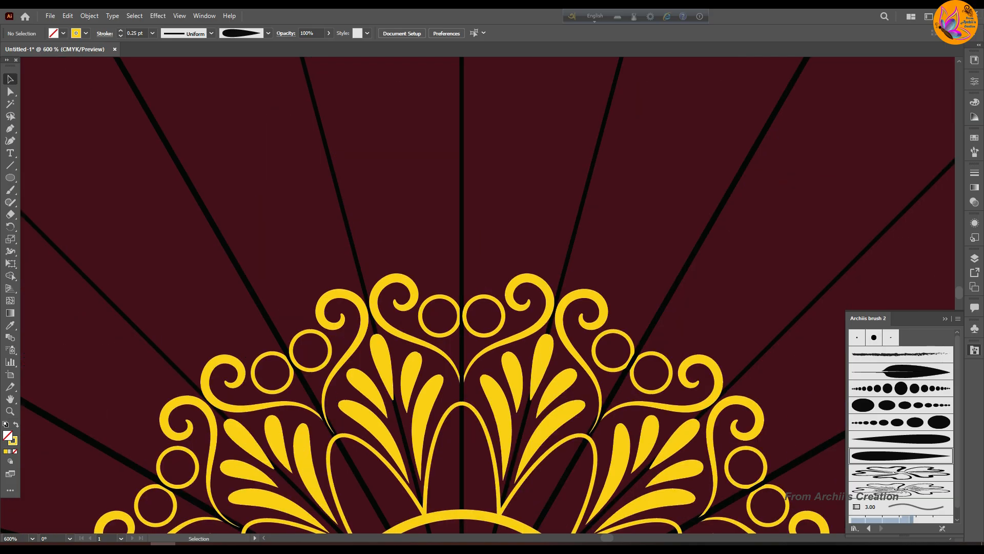
pyautogui.click(499, 329)
pyautogui.press('Delete')
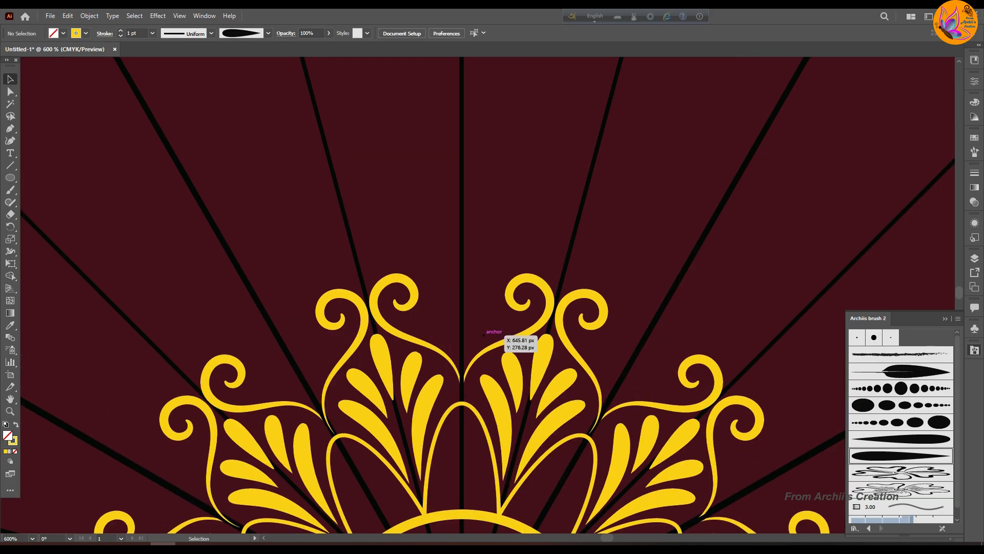
# Step: Paint a 1 pt tapered curl rising from the scroll's outer edge towards the vertical guide line and adjust its placement
pyautogui.press('b')
pyautogui.scroll(2, 405, 256)
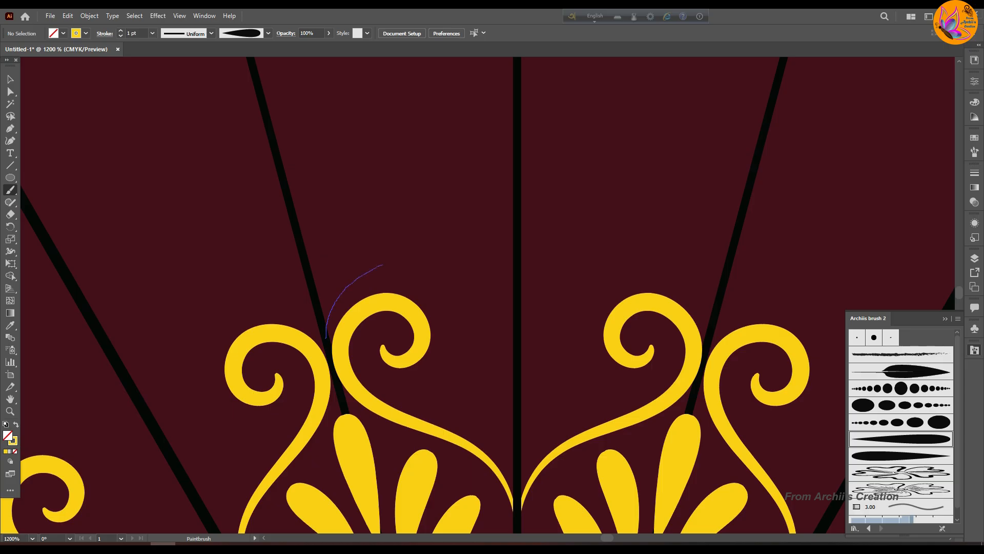
pyautogui.moveTo(486, 206)
pyautogui.mouseDown()
pyautogui.moveTo(481, 180)
pyautogui.moveTo(434, 163)
pyautogui.moveTo(418, 202)
pyautogui.moveTo(438, 203)
pyautogui.mouseUp()
pyautogui.press('v')
pyautogui.moveTo(441, 248); pyautogui.dragTo(447, 260)
pyautogui.click(455, 294)
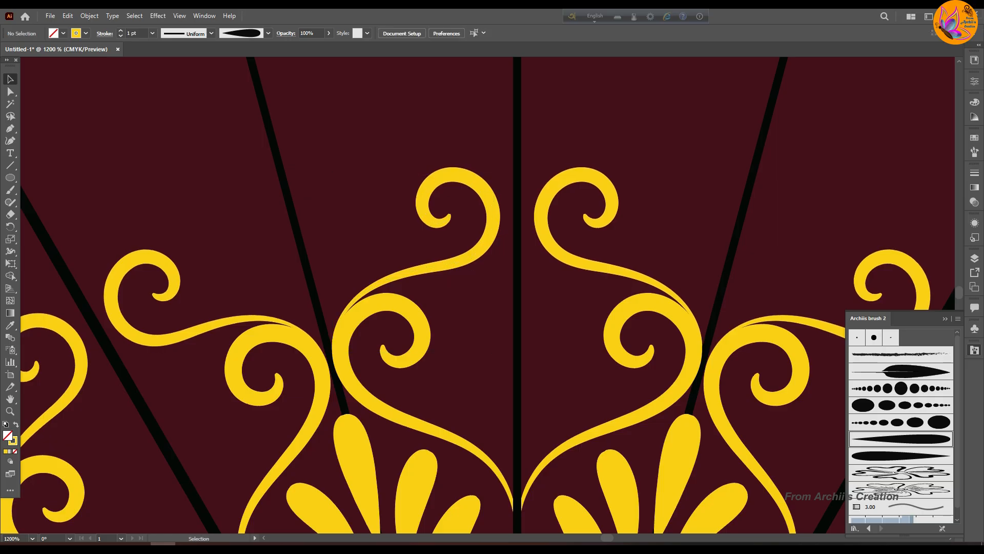
# Step: Paint a lobed petal outline above the new curl and a stem along the vertical guide that flares out beneath the curl
pyautogui.press('b')
pyautogui.scroll(3, 482, 296)
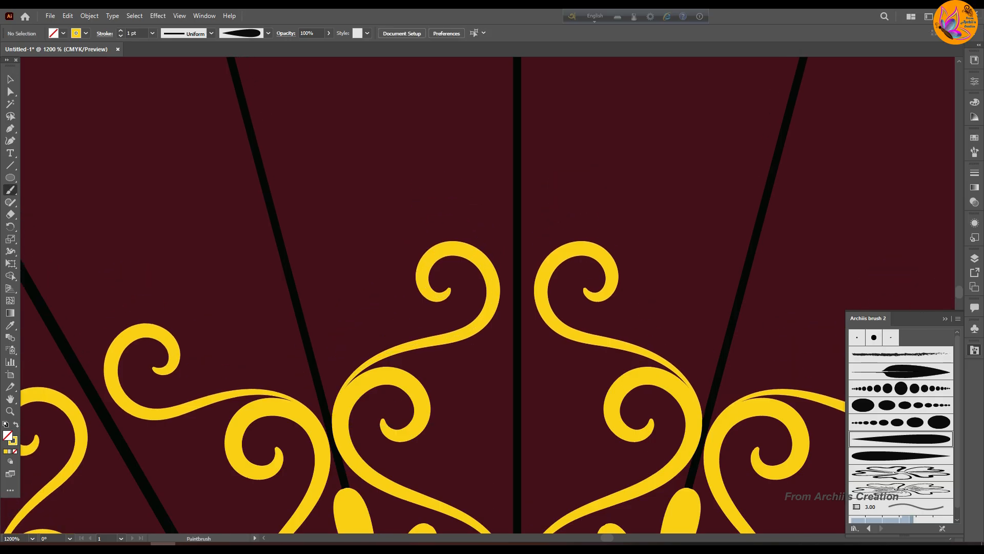
pyautogui.moveTo(501, 264)
pyautogui.mouseDown()
pyautogui.moveTo(492, 243)
pyautogui.moveTo(439, 225)
pyautogui.mouseUp()
pyautogui.moveTo(513, 282)
pyautogui.mouseDown()
pyautogui.moveTo(506, 316)
pyautogui.moveTo(481, 343)
pyautogui.moveTo(424, 358)
pyautogui.mouseUp()
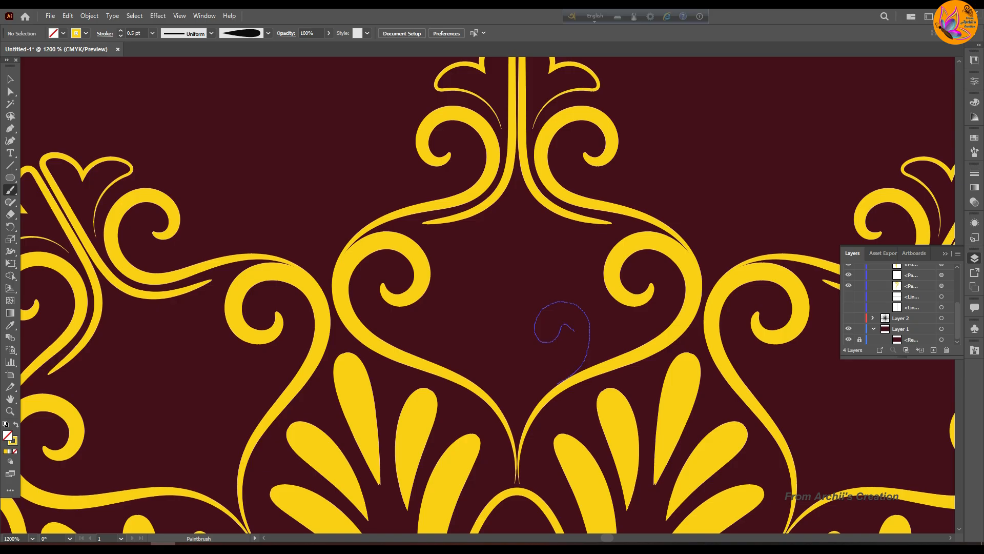
# Step: Paint a small 0.5 pt curl inside the heart-shaped frame and two teardrop leaves beside it, setting the stroke to 0.15 pt
pyautogui.moveTo(558, 382); pyautogui.dragTo(557, 382)
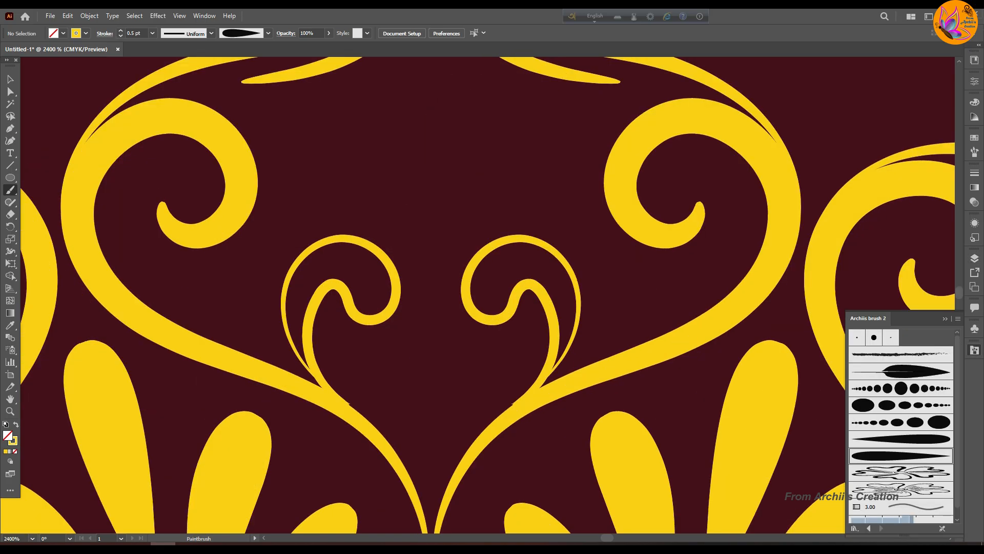
pyautogui.moveTo(599, 253); pyautogui.dragTo(605, 267)
pyautogui.moveTo(591, 354); pyautogui.dragTo(590, 355)
pyautogui.press('v')
pyautogui.press('b')
pyautogui.moveTo(662, 291); pyautogui.dragTo(639, 338)
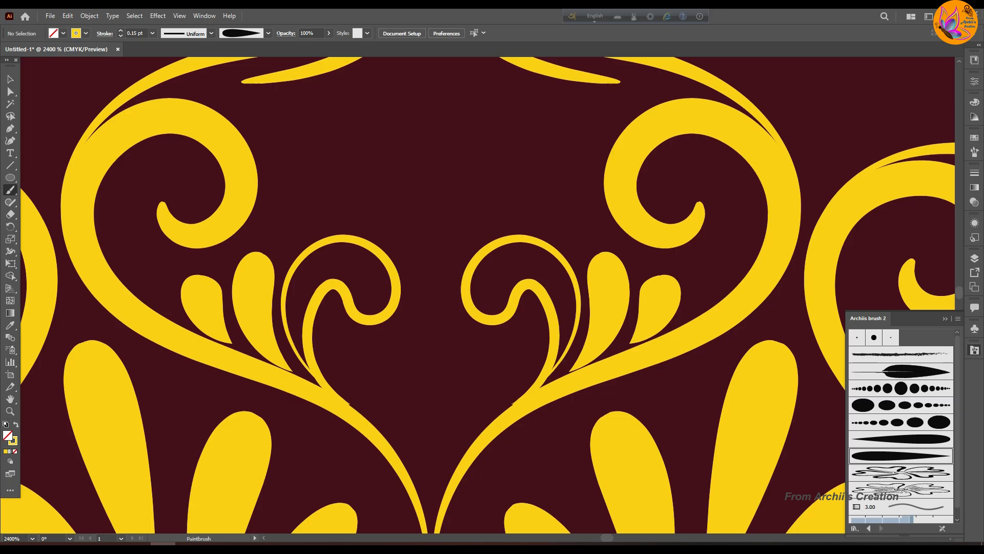
# Step: Paint another teardrop leaf below the small curl on the heart-shaped frame's stem, undoing any stray stroke
pyautogui.scroll(-2, 487, 295)
pyautogui.moveTo(509, 243)
pyautogui.mouseDown()
pyautogui.moveTo(495, 314)
pyautogui.moveTo(500, 305)
pyautogui.mouseUp()
pyautogui.hotkey('ctrl', 'z')
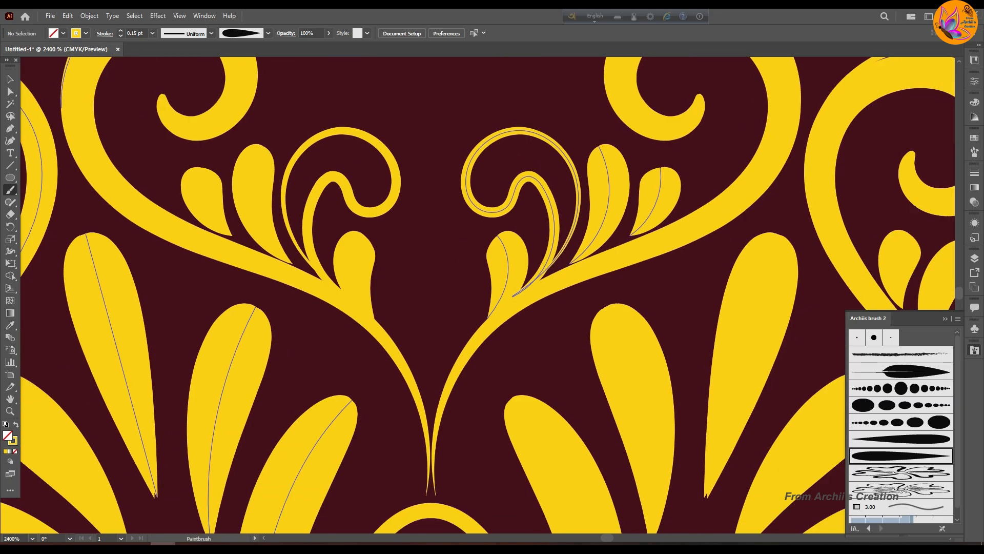
# Step: Paint three nested pointed petal outlines with a 1 pt tapered brush in the gap between two neighbouring outer finials
pyautogui.scroll(5, 487, 295)
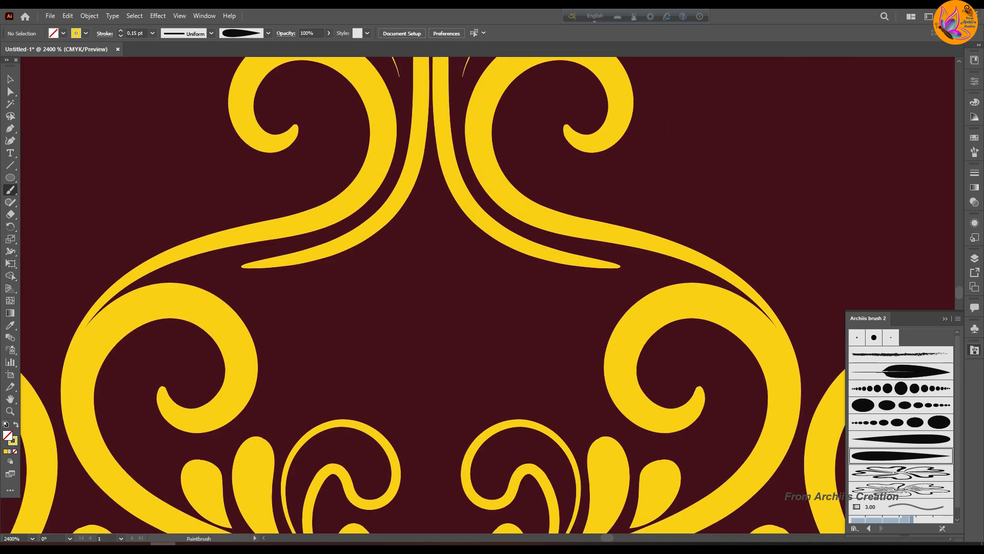
pyautogui.scroll(3, 487, 295)
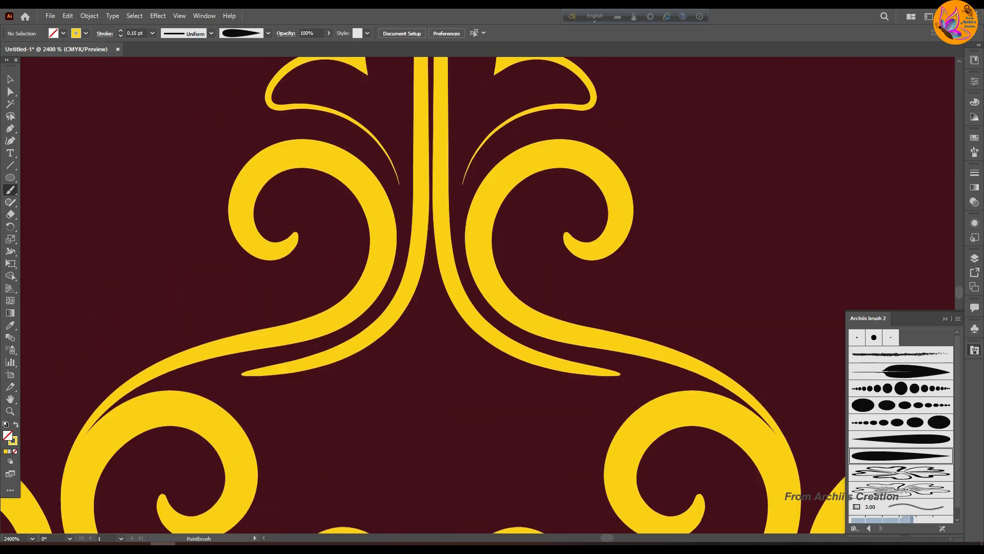
pyautogui.scroll(-4, 487, 402)
pyautogui.scroll(-4, 487, 402)
pyautogui.scroll(-4, 482, 359)
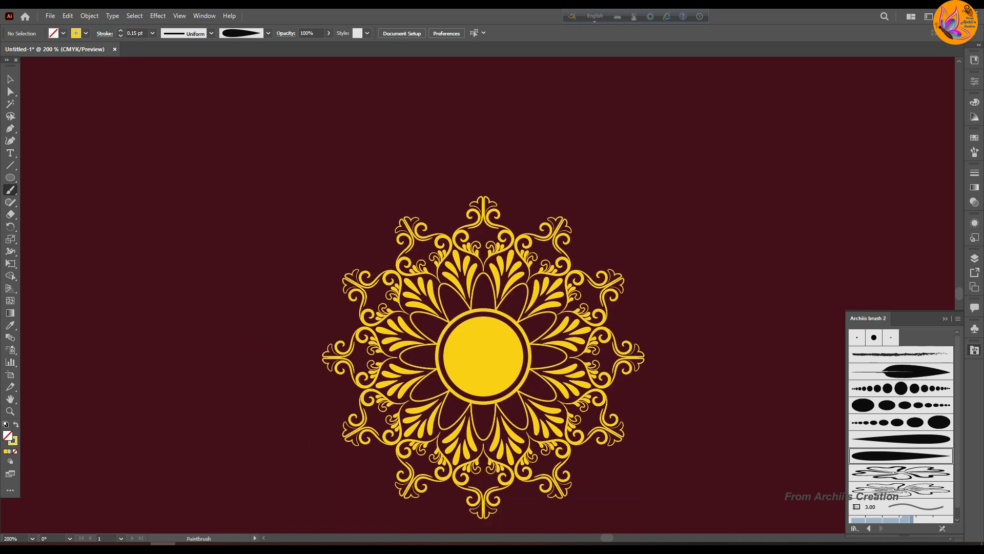
pyautogui.scroll(5, 455, 205)
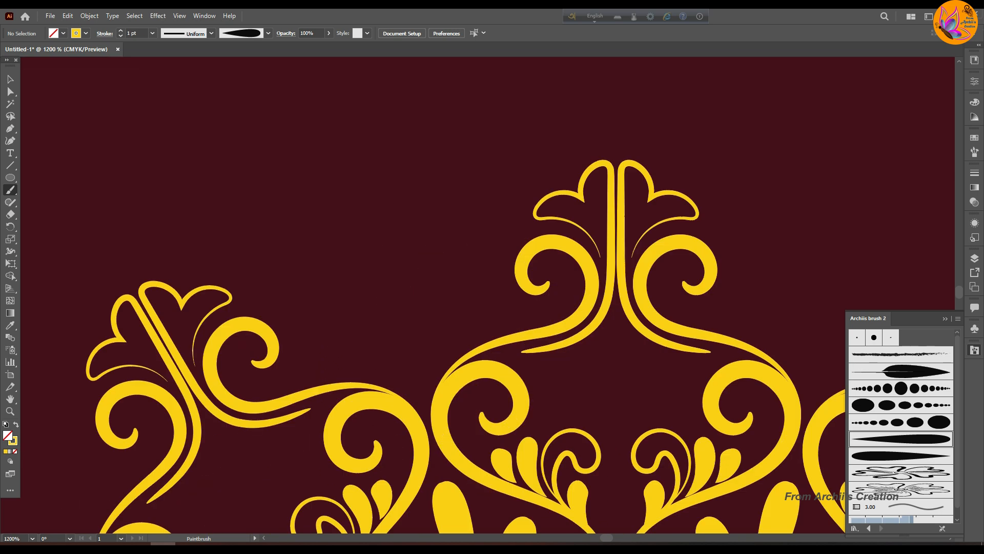
pyautogui.moveTo(350, 382)
pyautogui.mouseDown()
pyautogui.moveTo(339, 261)
pyautogui.moveTo(475, 345)
pyautogui.mouseUp()
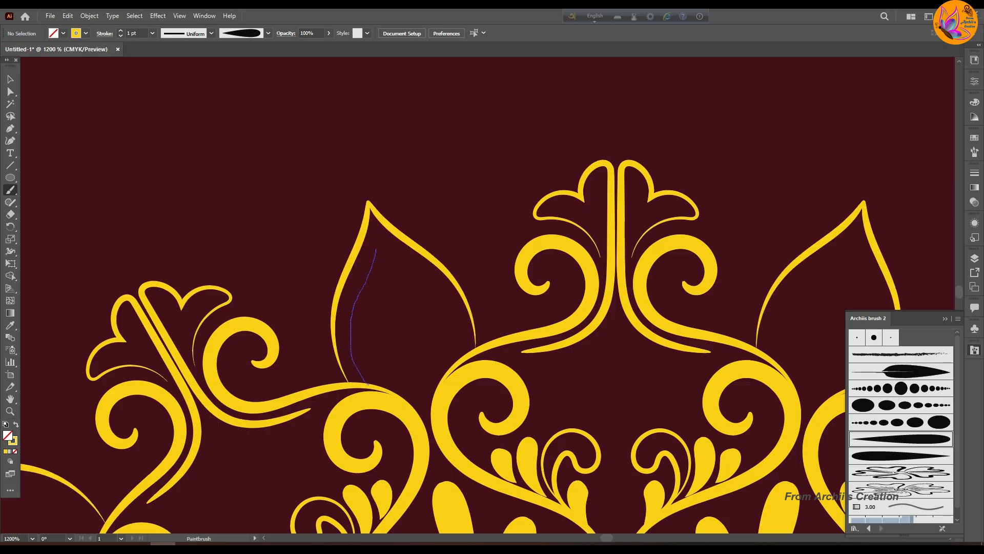
pyautogui.moveTo(377, 243); pyautogui.dragTo(461, 357)
pyautogui.moveTo(373, 374); pyautogui.dragTo(390, 390)
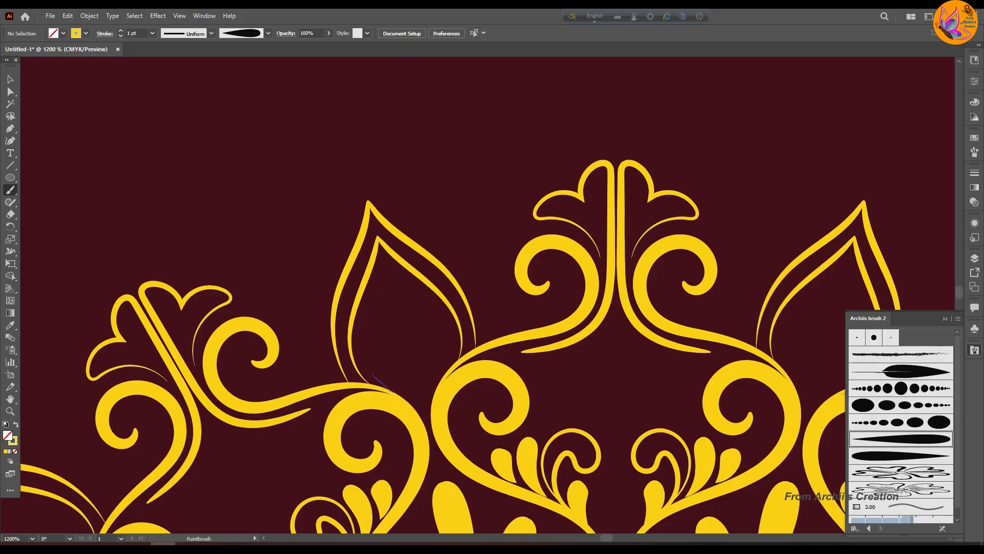
pyautogui.moveTo(384, 270); pyautogui.dragTo(451, 351)
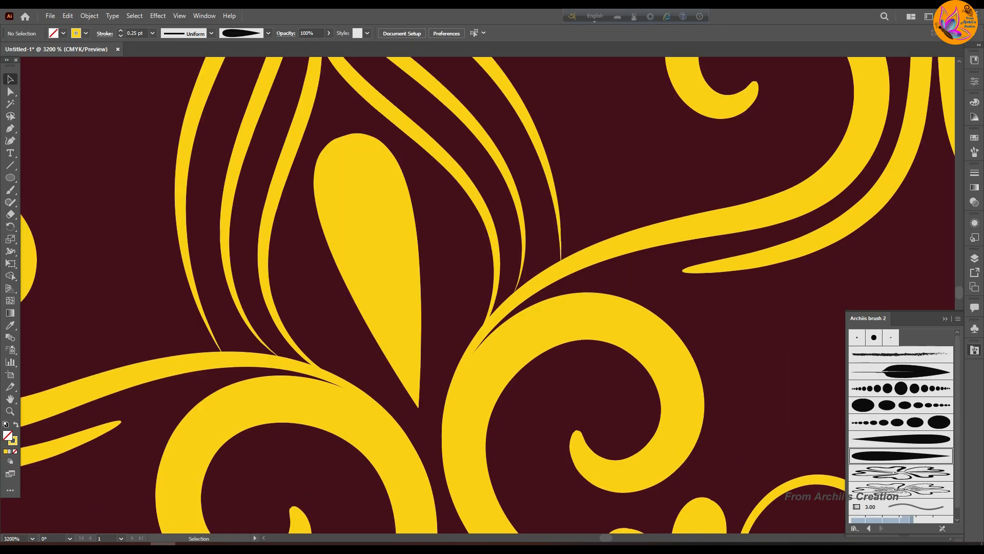
# Step: Draw an outlined circle about 295 px in diameter around the mandala and centre it horizontally and vertically
pyautogui.scroll(-5, 438, 328)
pyautogui.scroll(-1, 438, 328)
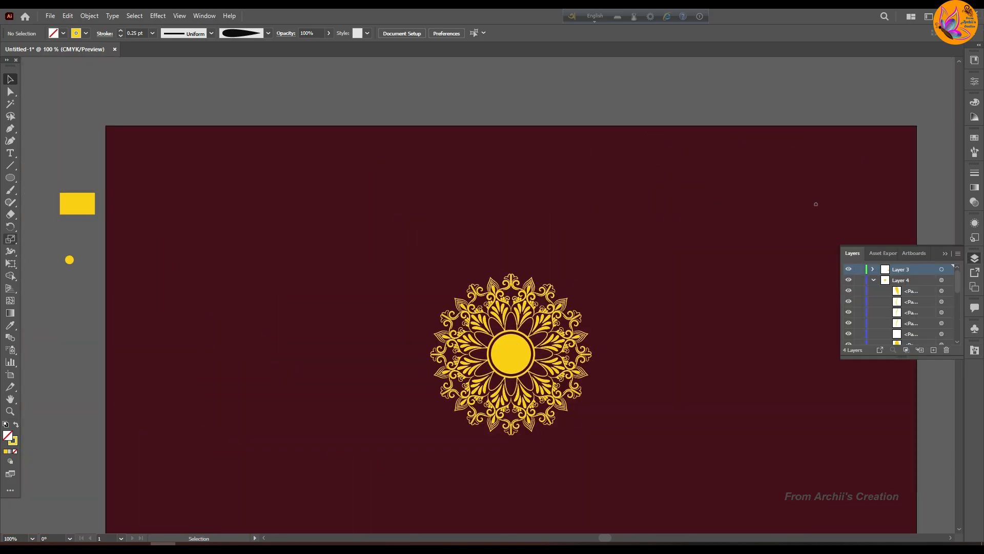
pyautogui.press('l')
pyautogui.moveTo(246, 215); pyautogui.dragTo(433, 400)
pyautogui.click(439, 33)
pyautogui.click(482, 33)
# Step: Increase the surrounding circle's stroke weight to 4 pt
pyautogui.click(120, 31)
pyautogui.click(121, 31)
pyautogui.click(120, 31)
pyautogui.click(120, 31)
pyautogui.click(120, 31)
pyautogui.click(121, 31)
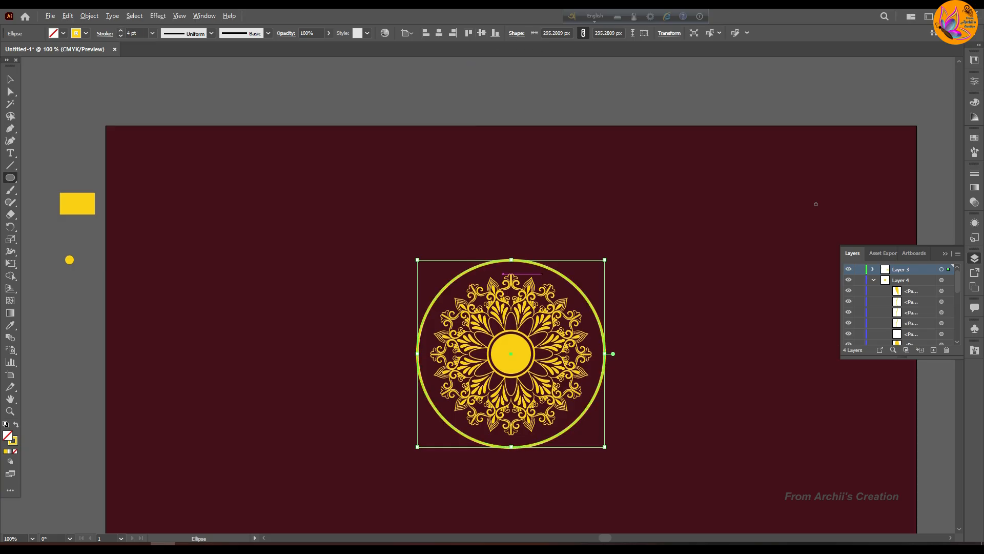
# Step: Reduce the surrounding circle to about 271 px in diameter and centre it horizontally and vertically on the mandala
pyautogui.scroll(1, 547, 275)
pyautogui.scroll(-4, 547, 277)
pyautogui.moveTo(633, 436); pyautogui.dragTo(611, 411)
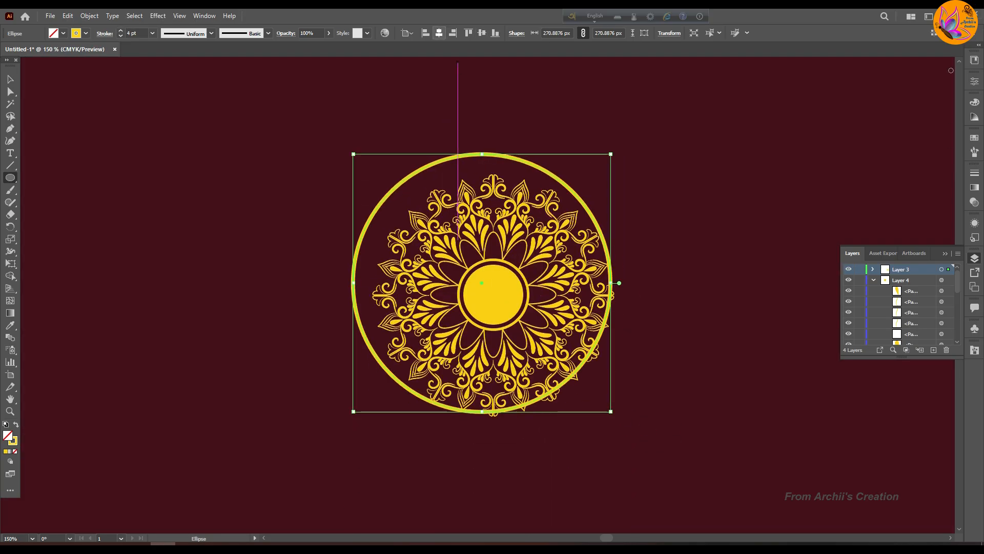
pyautogui.click(439, 33)
pyautogui.click(482, 33)
pyautogui.click(10, 79)
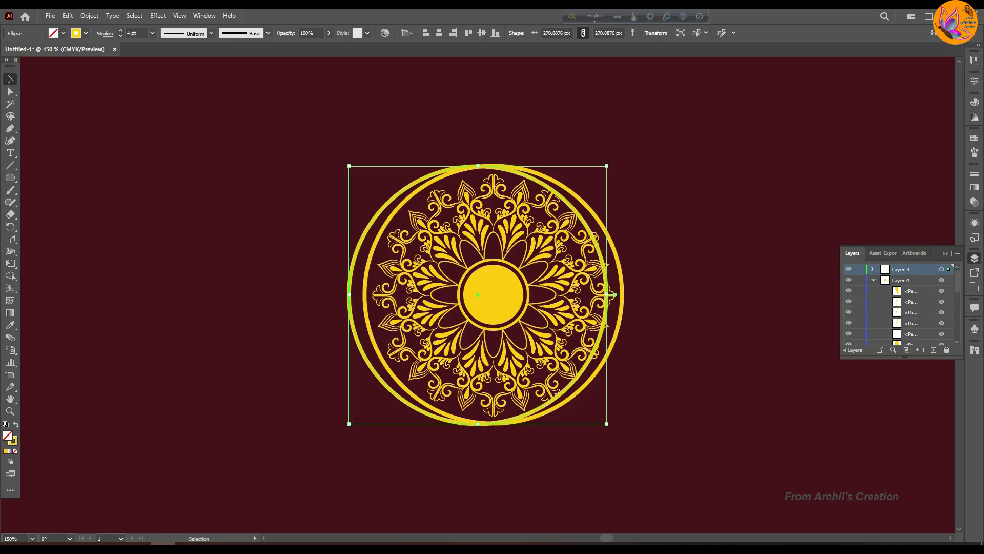
# Step: Add 0.75 pt circles just outside and inside the thick ring, the inner one about 256 px in diameter, and centre them on the mandala
pyautogui.moveTo(622, 424); pyautogui.dragTo(604, 405)
pyautogui.click(439, 32)
pyautogui.click(439, 32)
pyautogui.click(482, 33)
pyautogui.click(439, 33)
pyautogui.click(481, 33)
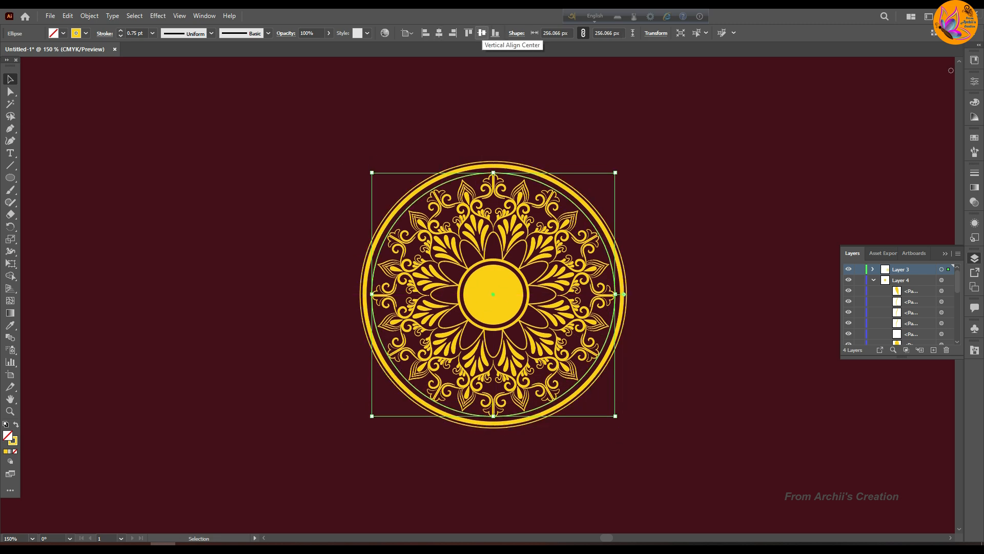
# Step: Enlarge the inner thin circle slightly and centre it again horizontally and vertically within the thick ring
pyautogui.scroll(2, 512, 354)
pyautogui.moveTo(717, 477); pyautogui.dragTo(725, 483)
pyautogui.click(438, 33)
pyautogui.click(482, 33)
pyautogui.click(438, 33)
pyautogui.click(482, 32)
pyautogui.click(438, 32)
pyautogui.click(482, 32)
pyautogui.scroll(10, 476, 295)
pyautogui.scroll(-2, 476, 295)
pyautogui.scroll(-9, 528, 370)
pyautogui.scroll(-2, 528, 369)
pyautogui.scroll(4, 528, 369)
pyautogui.hotkey('ctrl', 'shift', 'a')
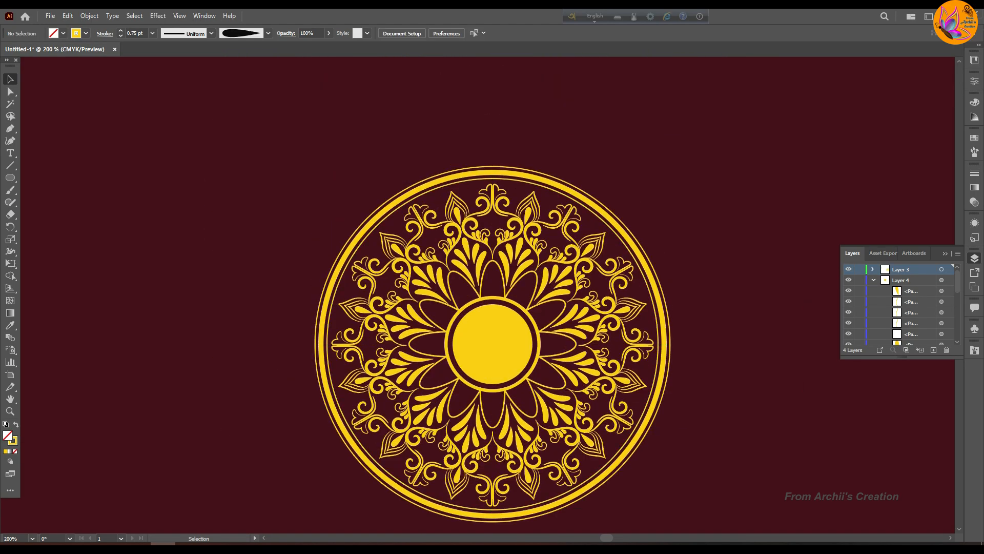
# Step: Draw an outlined circle about 61 px in diameter above the mandala on Layer 3 and delete its lower half
pyautogui.scroll(-5, 902, 302)
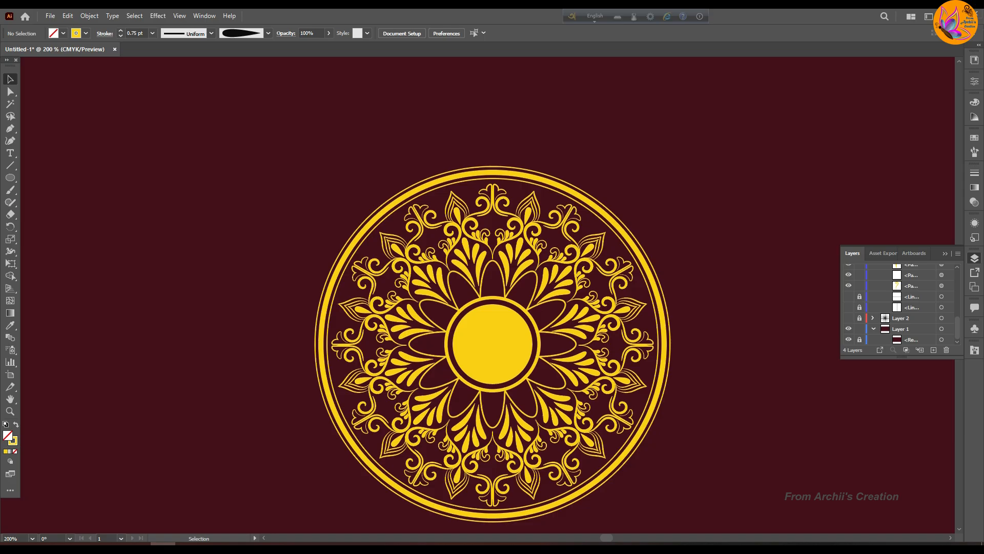
pyautogui.click(859, 318)
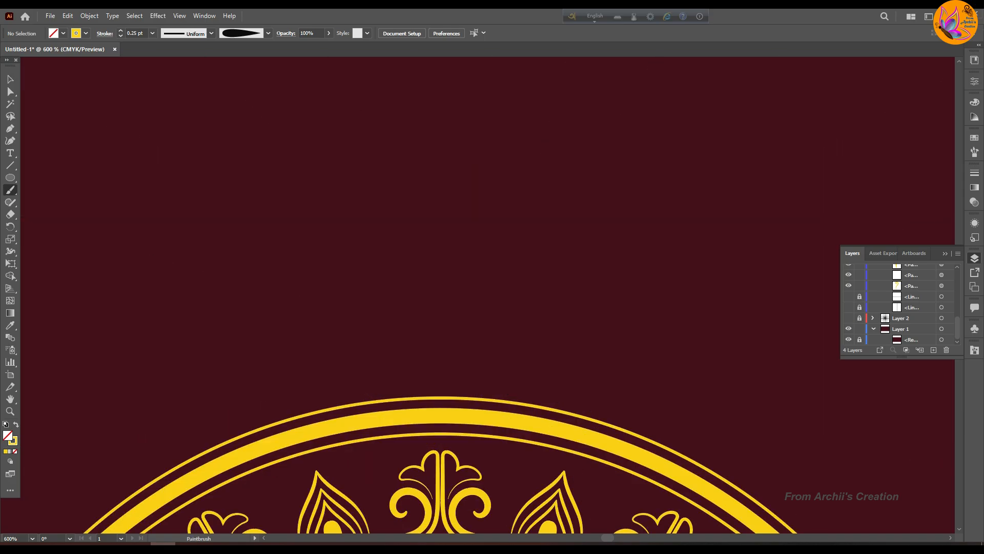
pyautogui.scroll(6, 902, 308)
pyautogui.click(941, 269)
pyautogui.click(10, 178)
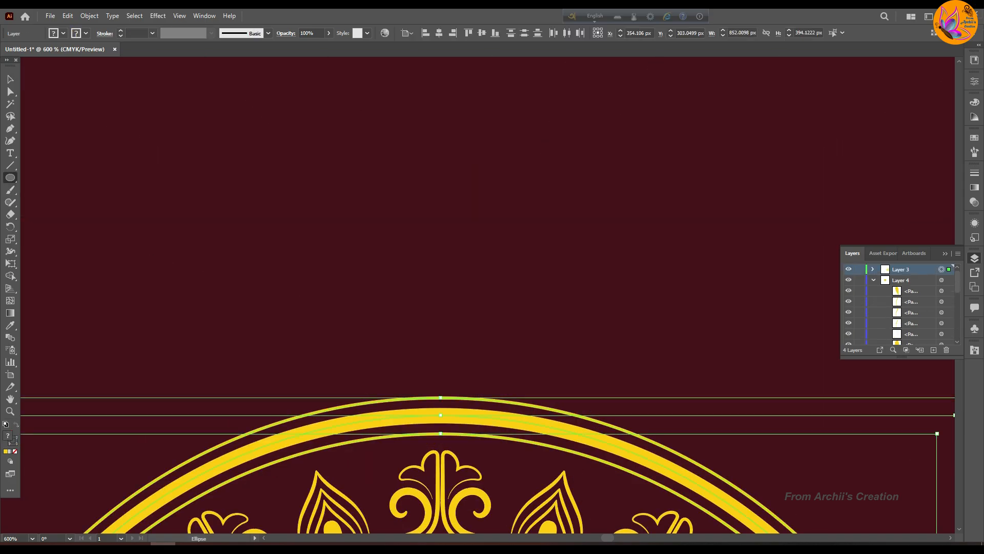
pyautogui.hotkey('ctrl', 'shift', 'a')
pyautogui.moveTo(197, 148); pyautogui.dragTo(428, 379)
pyautogui.click(10, 92)
pyautogui.moveTo(191, 321); pyautogui.dragTo(447, 384)
pyautogui.press('Delete')
# Step: Set the half circle on the top edge of the outer ring with a 2 pt stroke, centred above the mandala
pyautogui.moveTo(541, 154)
pyautogui.mouseDown()
pyautogui.moveTo(490, 263)
pyautogui.moveTo(462, 297)
pyautogui.moveTo(476, 306)
pyautogui.mouseUp()
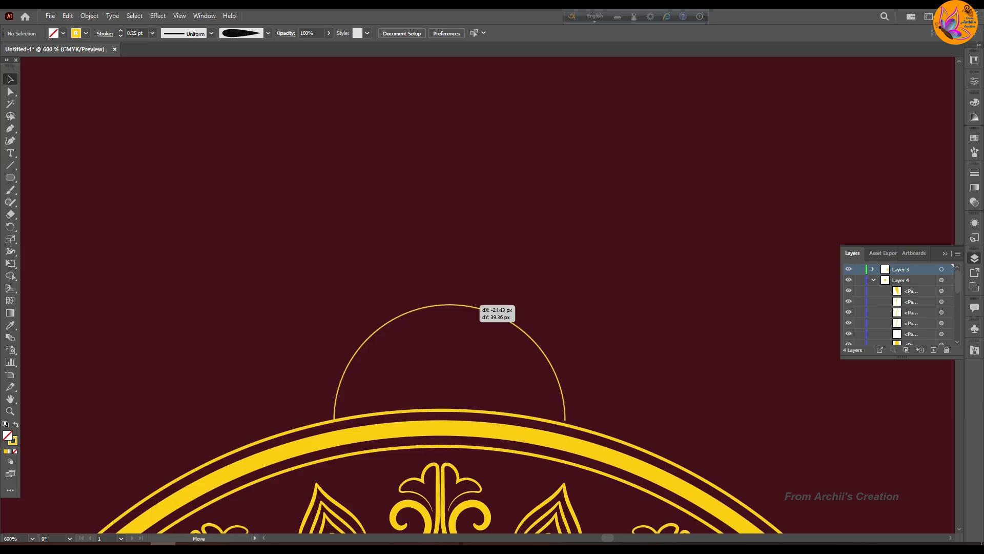
pyautogui.click(476, 306)
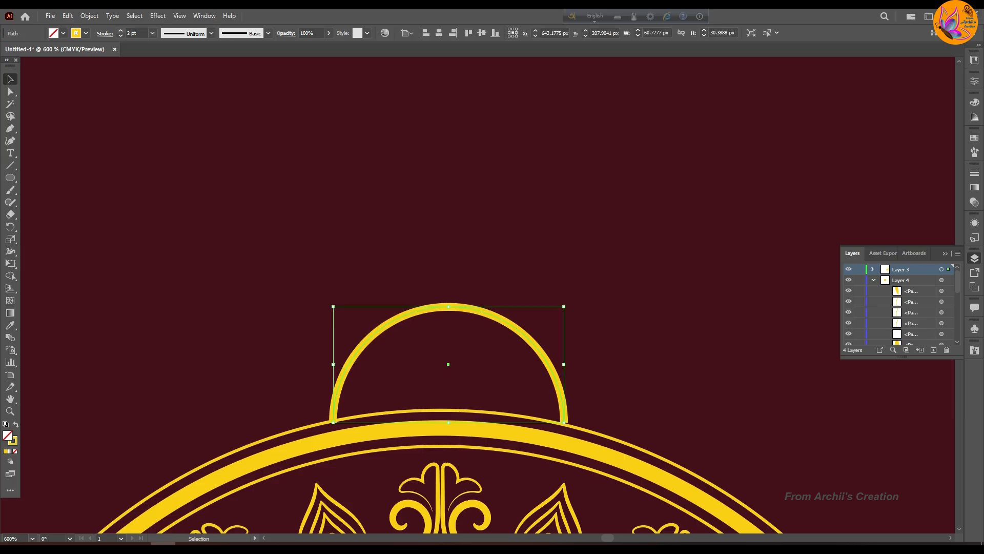
pyautogui.moveTo(564, 423); pyautogui.dragTo(564, 424)
pyautogui.press('Left')
pyautogui.press('Left')
pyautogui.press('Up')
pyautogui.hotkey('ctrl', 'shift', 'a')
# Step: Stretch the half circle into an arch about 69 px wide and 45 px high whose ends reach the outer ring
pyautogui.click(441, 303)
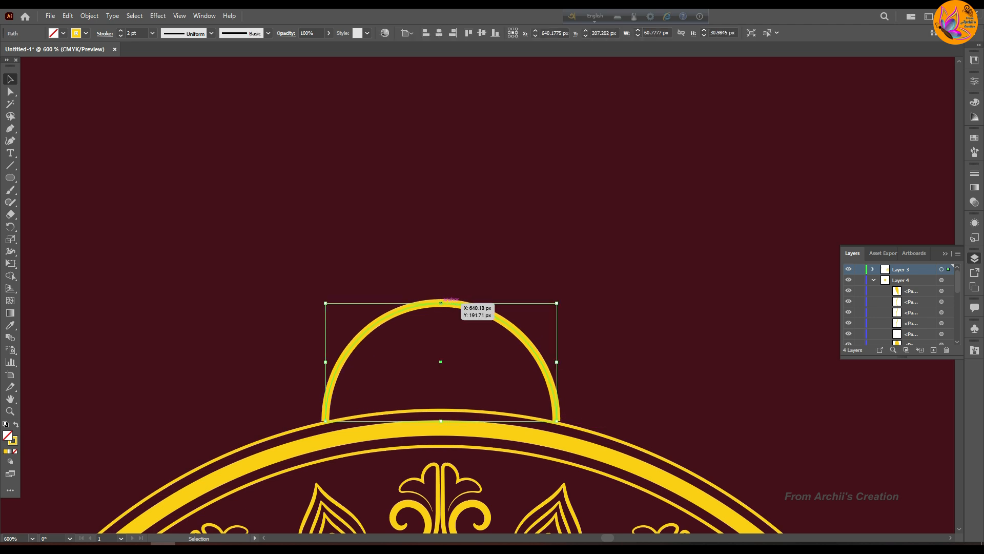
pyautogui.moveTo(440, 303); pyautogui.dragTo(441, 256)
pyautogui.moveTo(557, 339); pyautogui.dragTo(572, 339)
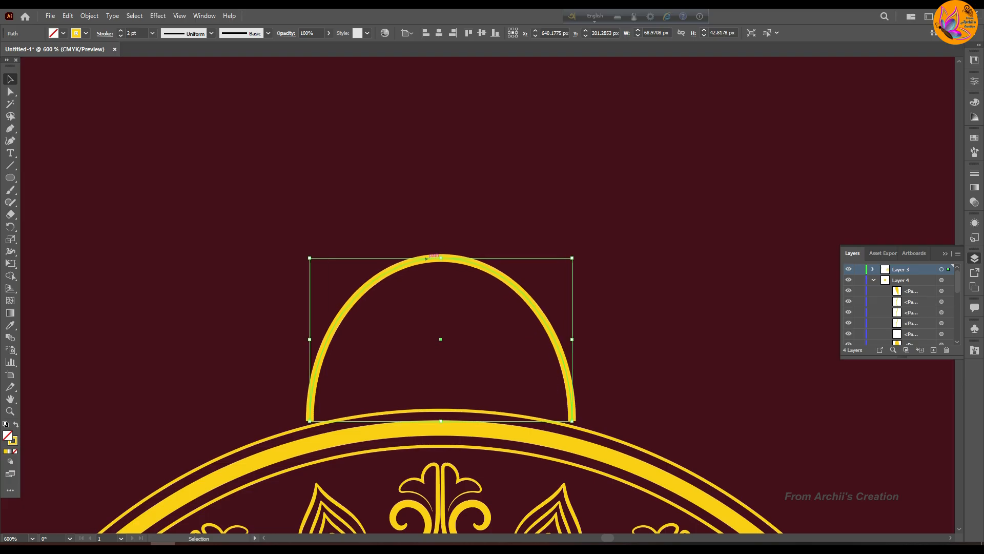
pyautogui.moveTo(440, 421); pyautogui.dragTo(441, 426)
pyautogui.click(464, 309)
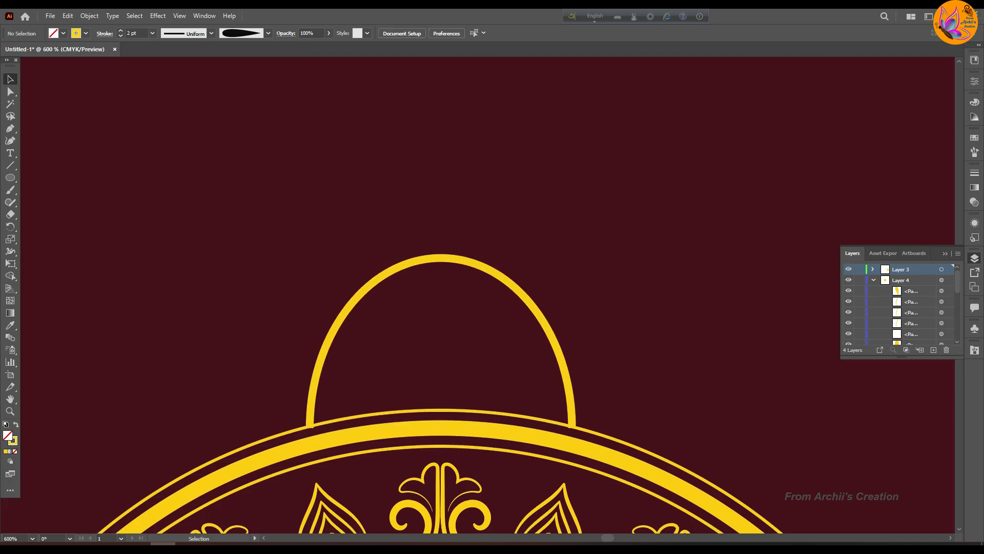
# Step: Rotate copies of the arch by 30° about the mandala's centre and repeat them until they surround the whole ring
pyautogui.scroll(-7, 465, 309)
pyautogui.scroll(3, 465, 394)
pyautogui.click(469, 216)
pyautogui.press('r')
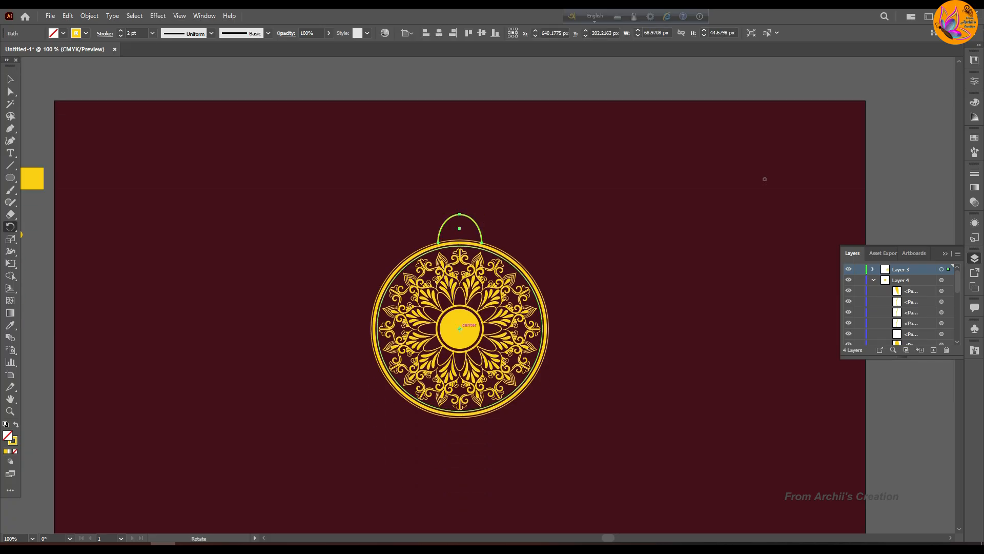
pyautogui.keyDown('alt'); pyautogui.click(460, 328); pyautogui.keyUp('alt')
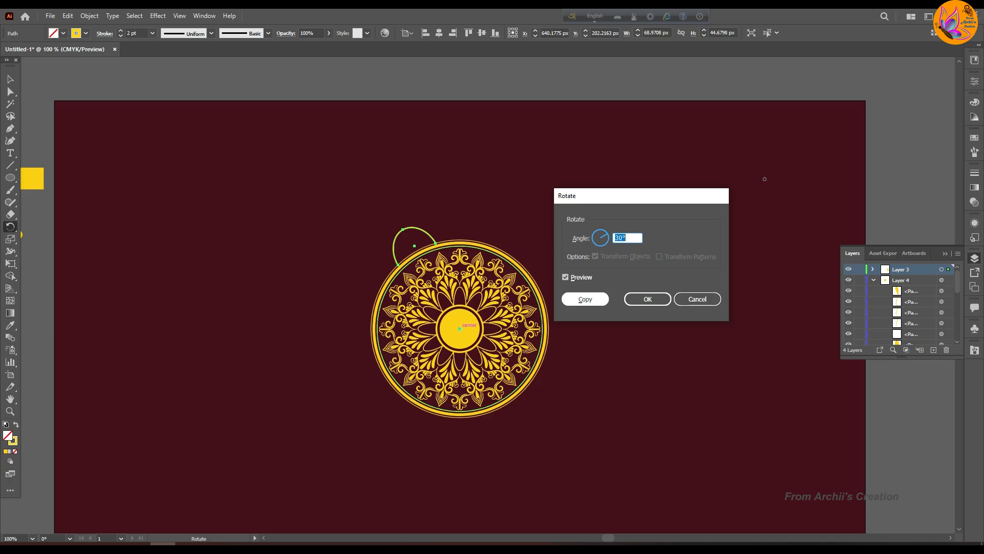
pyautogui.click(584, 299)
pyautogui.hotkey('ctrl', 'd')
pyautogui.hotkey('ctrl', 'd')
pyautogui.hotkey('ctrl', 'd')
pyautogui.hotkey('ctrl', 'd')
pyautogui.hotkey('ctrl', 'd')
pyautogui.hotkey('ctrl', 'd')
pyautogui.hotkey('ctrl', 'd')
pyautogui.hotkey('ctrl', 'd')
pyautogui.hotkey('ctrl', 'd')
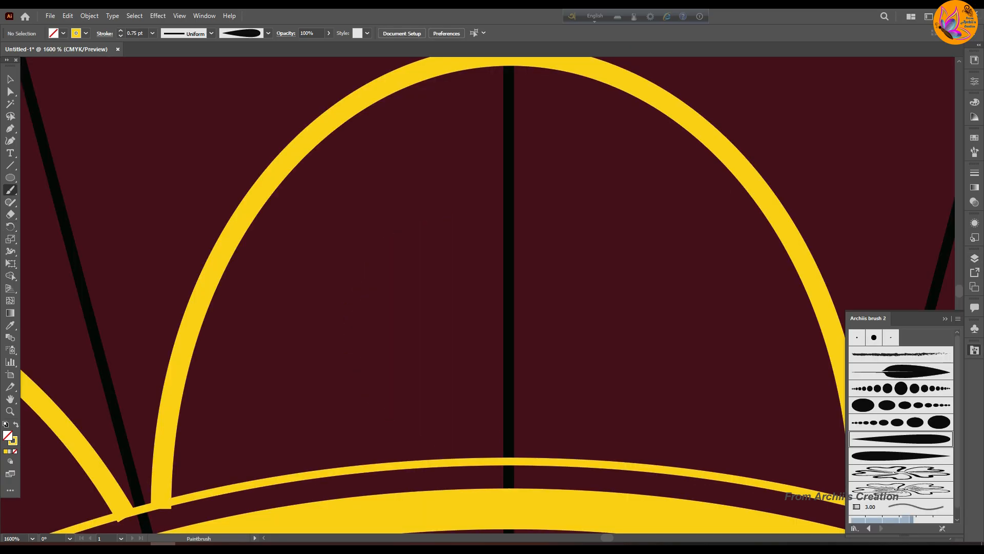
# Step: Paint two nested scrolls with a 0.75 pt tapered brush from the base of the top arch's centre line, and raise the outer one slightly
pyautogui.moveTo(507, 455)
pyautogui.mouseDown()
pyautogui.moveTo(395, 342)
pyautogui.moveTo(389, 443)
pyautogui.mouseUp()
pyautogui.moveTo(421, 385); pyautogui.dragTo(421, 384)
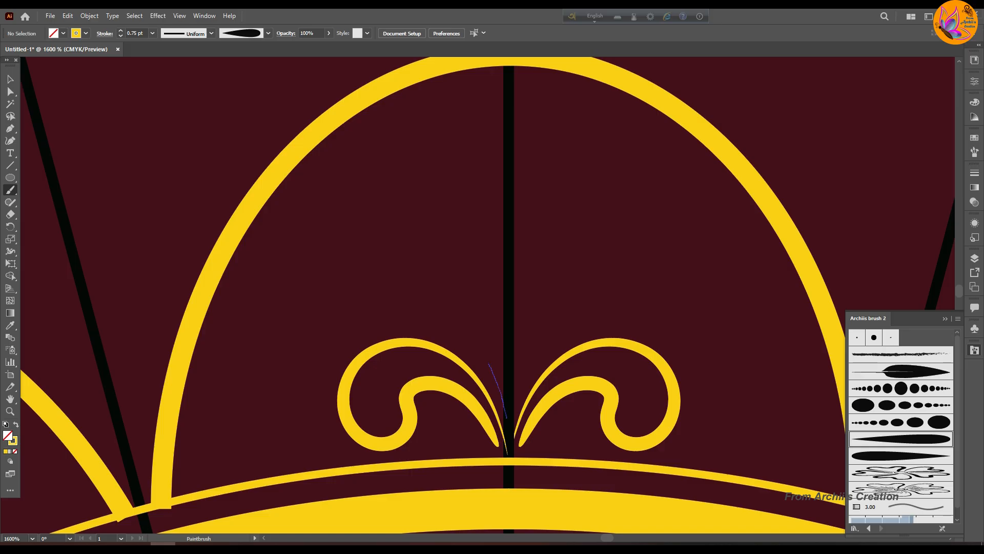
pyautogui.moveTo(507, 414)
pyautogui.mouseDown()
pyautogui.moveTo(490, 368)
pyautogui.moveTo(458, 336)
pyautogui.moveTo(419, 320)
pyautogui.moveTo(384, 318)
pyautogui.moveTo(340, 335)
pyautogui.moveTo(294, 424)
pyautogui.moveTo(252, 457)
pyautogui.moveTo(246, 383)
pyautogui.mouseUp()
pyautogui.moveTo(239, 416); pyautogui.dragTo(239, 416)
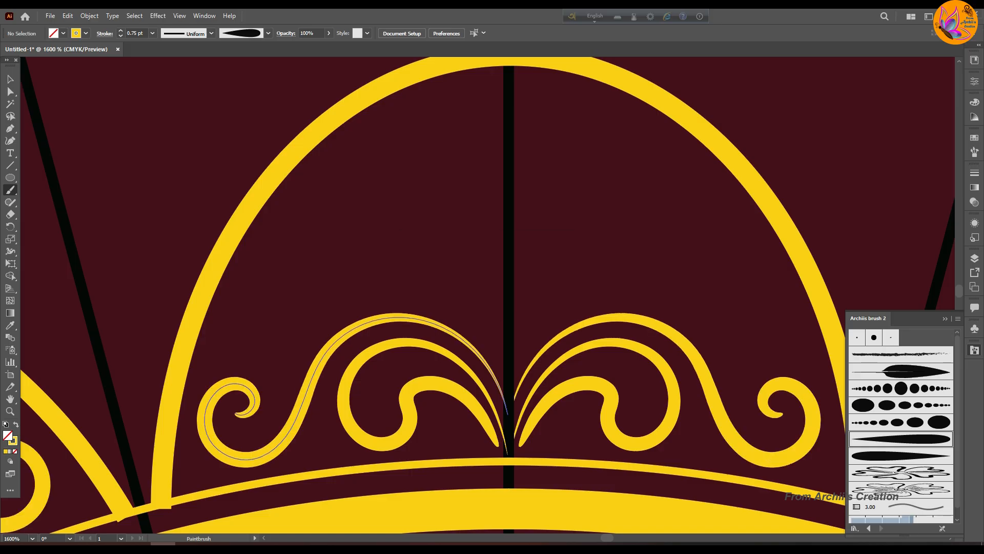
pyautogui.press('v')
pyautogui.moveTo(508, 459)
pyautogui.mouseDown()
pyautogui.moveTo(499, 475)
pyautogui.moveTo(508, 459)
pyautogui.mouseUp()
pyautogui.hotkey('ctrl', 'shift', 'a')
# Step: Paint a tapered, onion-shaped outline from the scrolls' base up to the arch's tip and adjust its position
pyautogui.press('b')
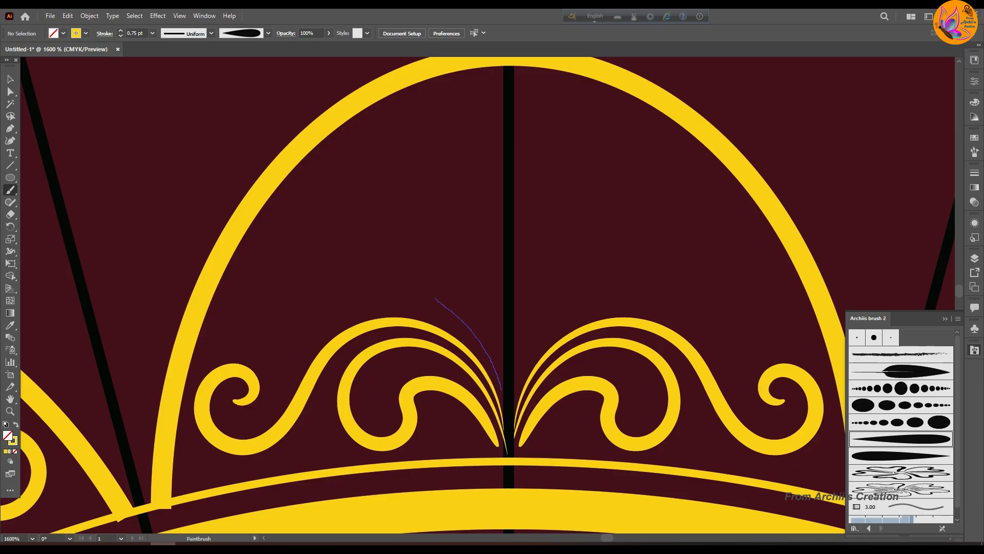
pyautogui.moveTo(497, 64); pyautogui.dragTo(499, 63)
pyautogui.press('v')
pyautogui.moveTo(440, 288); pyautogui.dragTo(441, 291)
pyautogui.hotkey('ctrl', 'shift', 'a')
# Step: Paint two small tapered curls and a row of three teardrops between the onion-shaped outline and the arch
pyautogui.press('b')
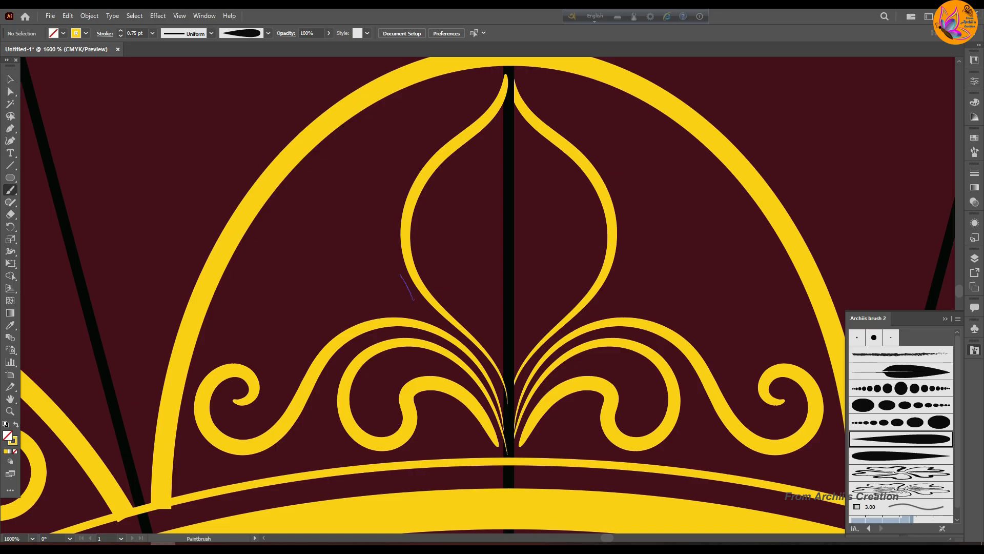
pyautogui.moveTo(415, 299); pyautogui.dragTo(415, 301)
pyautogui.scroll(2, 492, 296)
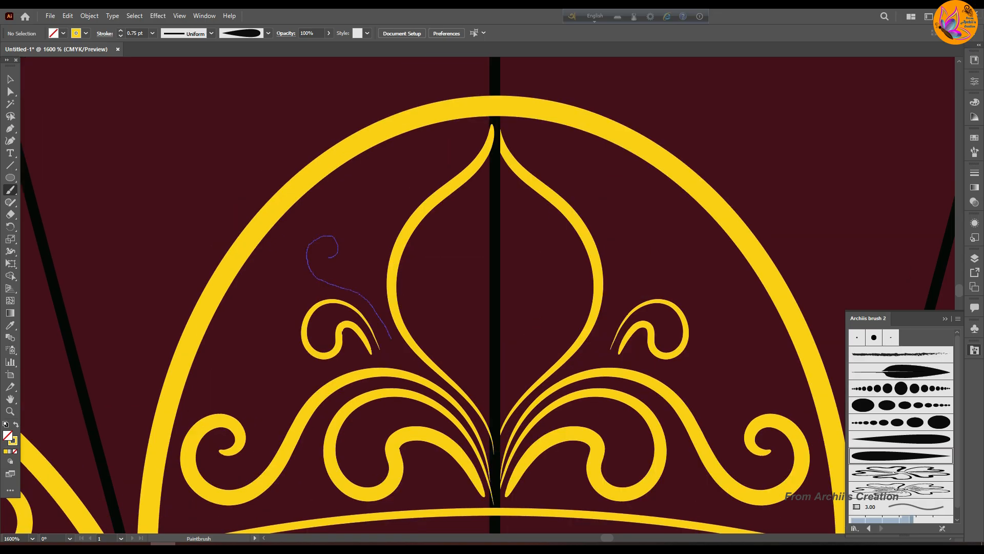
pyautogui.moveTo(391, 338); pyautogui.dragTo(392, 339)
pyautogui.moveTo(361, 200)
pyautogui.mouseDown()
pyautogui.moveTo(375, 245)
pyautogui.moveTo(403, 173)
pyautogui.moveTo(395, 221)
pyautogui.mouseUp()
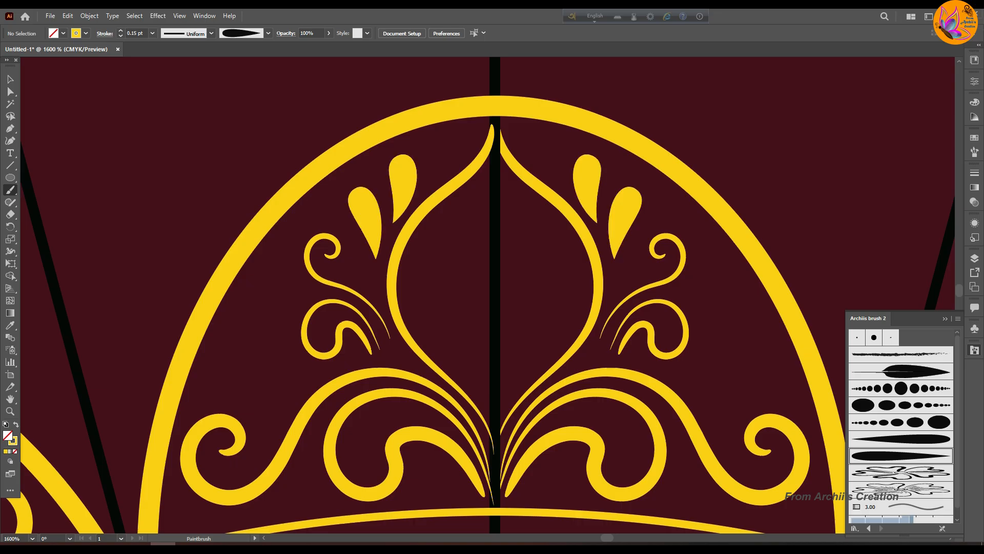
pyautogui.moveTo(439, 173); pyautogui.dragTo(434, 182)
# Step: Paint a large S-shaped scroll from the arch's shoulder to a curled tip in the gap, and a spiral nested inside it
pyautogui.moveTo(460, 365); pyautogui.dragTo(520, 378)
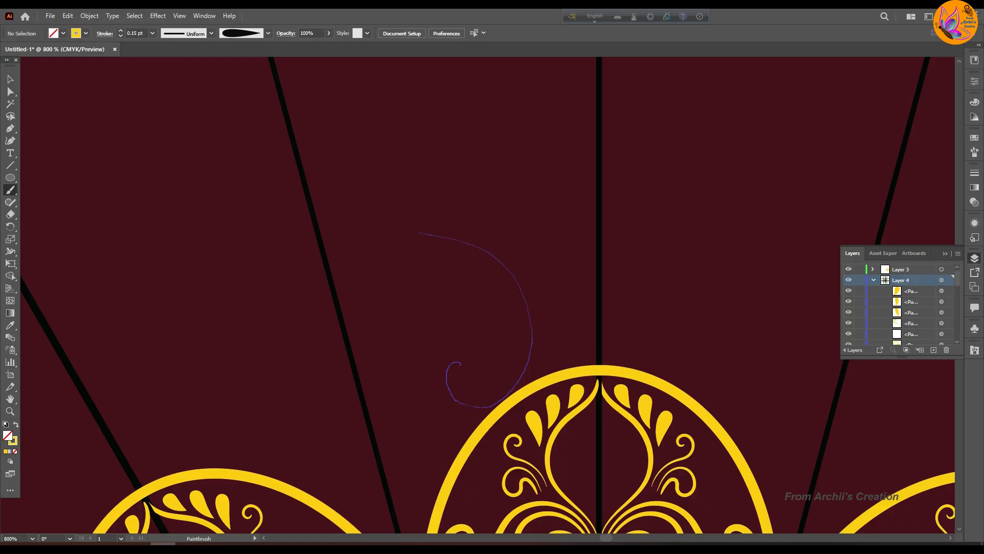
pyautogui.moveTo(355, 145); pyautogui.dragTo(333, 168)
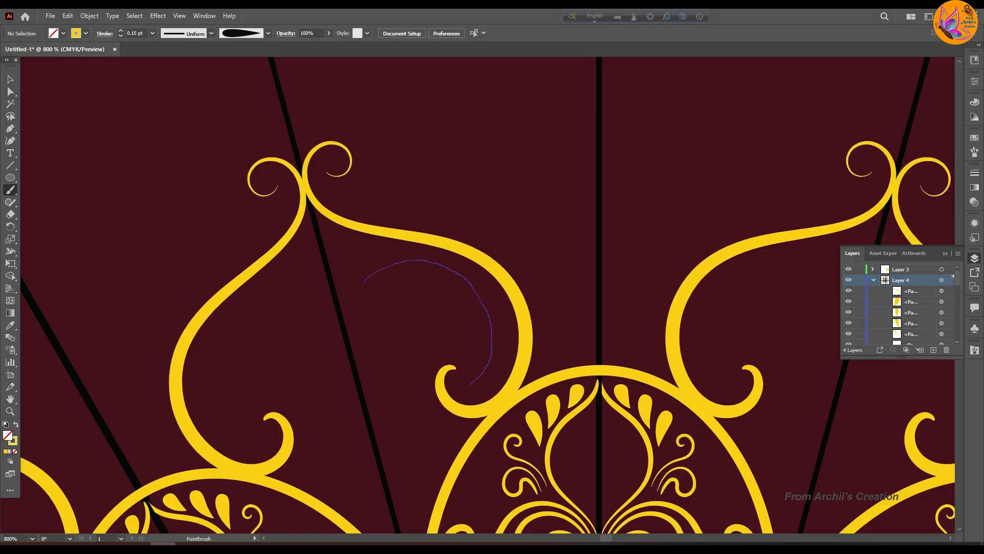
pyautogui.moveTo(469, 384); pyautogui.dragTo(471, 382)
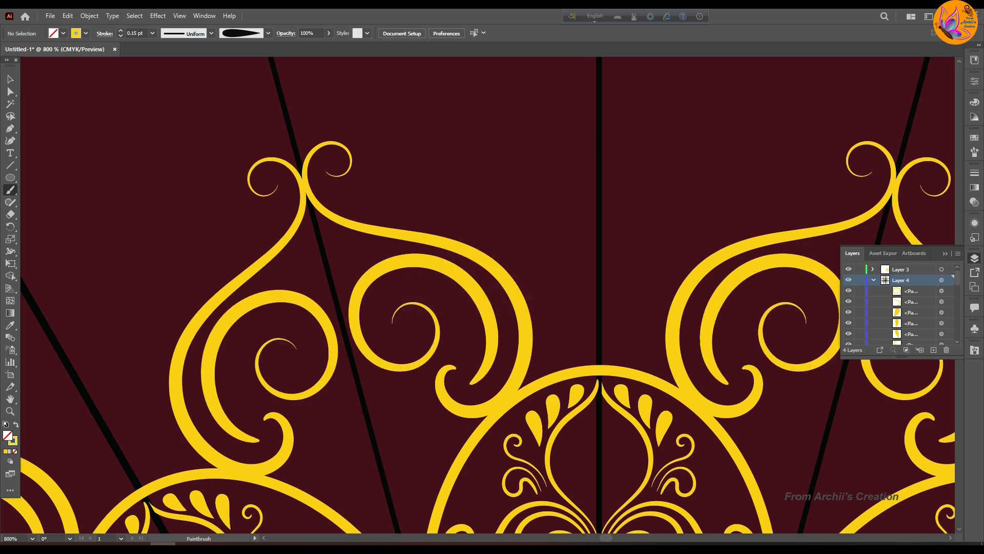
# Step: Paint a smaller spiral below the nested one, then rotate and move it so it joins the upper spiral's underside
pyautogui.scroll(-3, 487, 295)
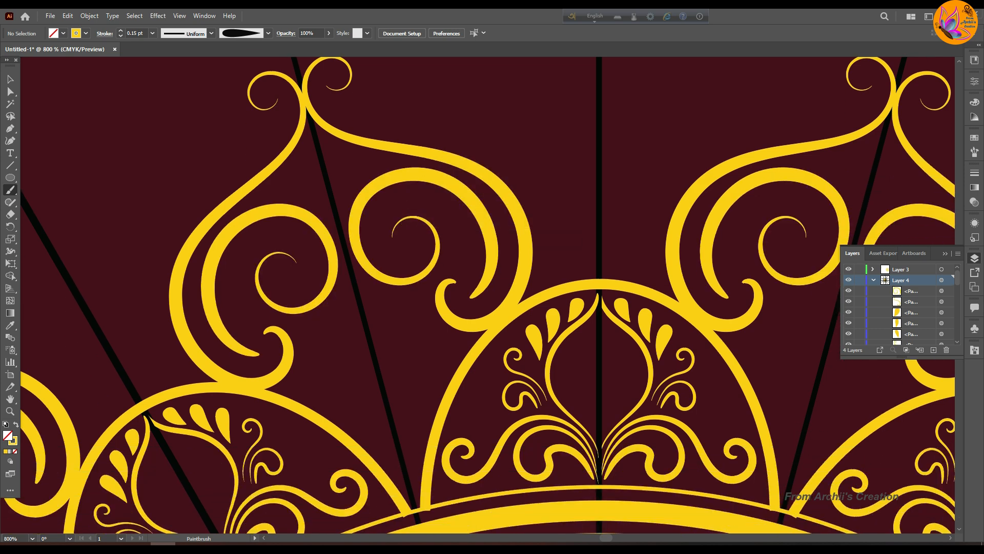
pyautogui.moveTo(397, 347); pyautogui.dragTo(394, 347)
pyautogui.press('v')
pyautogui.click(425, 353)
pyautogui.moveTo(432, 387); pyautogui.dragTo(452, 376)
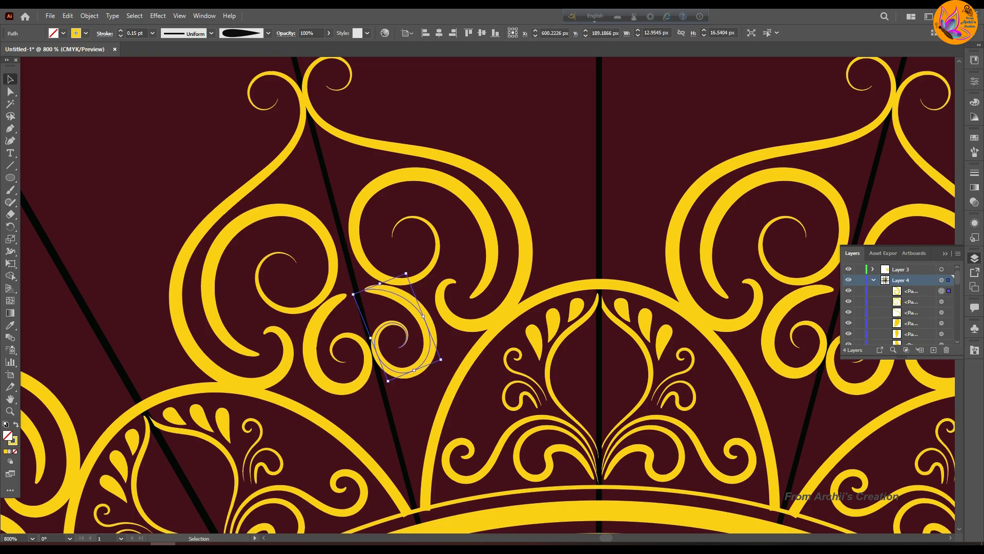
pyautogui.moveTo(431, 341); pyautogui.dragTo(449, 370)
pyautogui.press('Left')
pyautogui.hotkey('ctrl', 'shift', 'a')
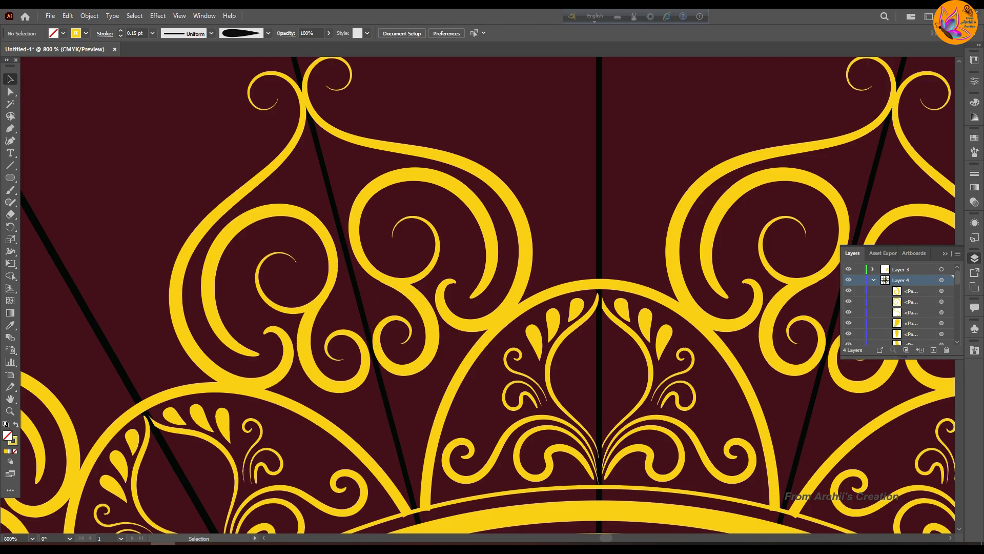
# Step: Hide the radial guide lines and draw a 0.75 pt outlined circle above the top arch on Layer 3
pyautogui.press('b')
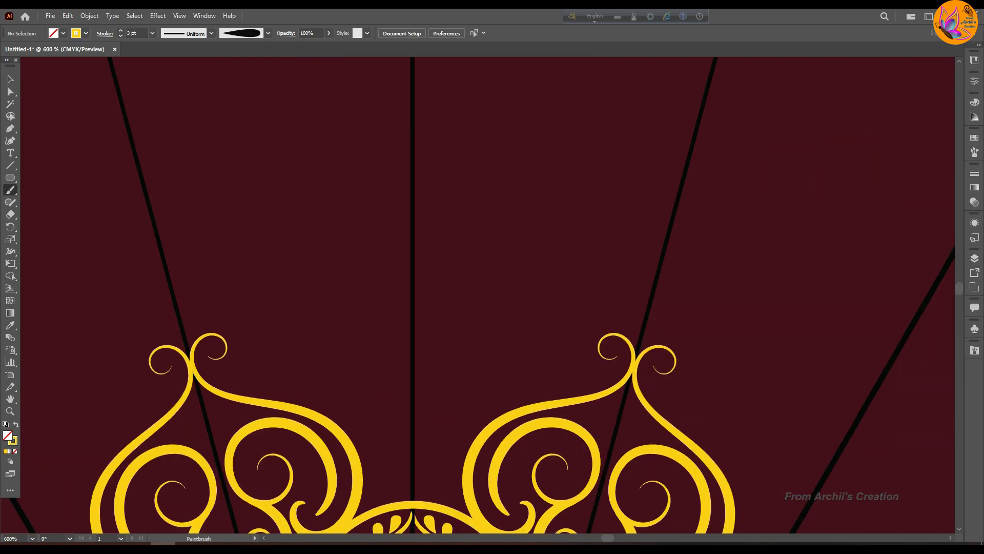
pyautogui.click(975, 258)
pyautogui.scroll(-10, 905, 308)
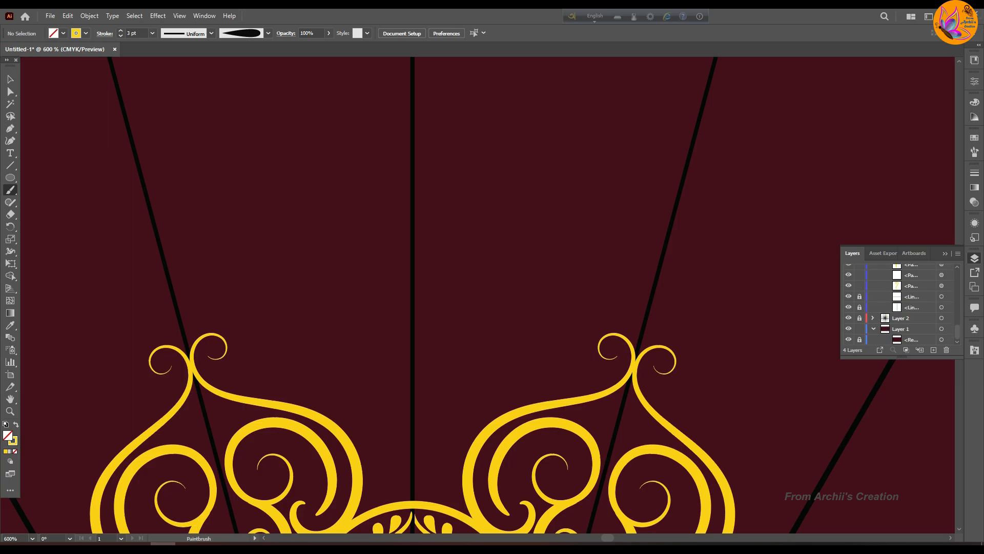
pyautogui.moveTo(342, 127); pyautogui.dragTo(609, 396)
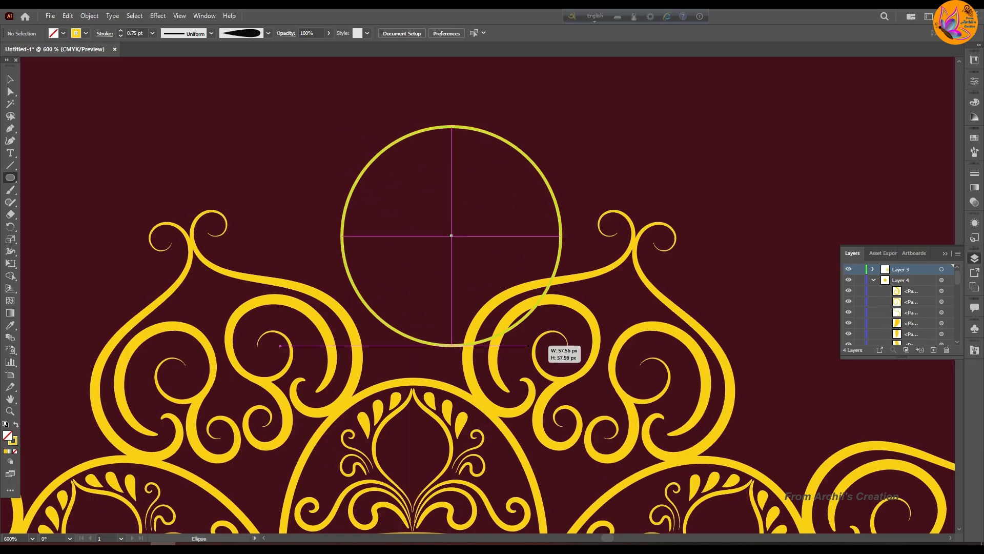
# Step: Move the new circle over the top arch and resize it to about 86 px wide and 74 px high
pyautogui.press('v')
pyautogui.moveTo(475, 260); pyautogui.dragTo(438, 254)
pyautogui.moveTo(572, 255); pyautogui.dragTo(596, 254)
pyautogui.moveTo(450, 110); pyautogui.dragTo(450, 119)
pyautogui.moveTo(306, 259); pyautogui.dragTo(269, 260)
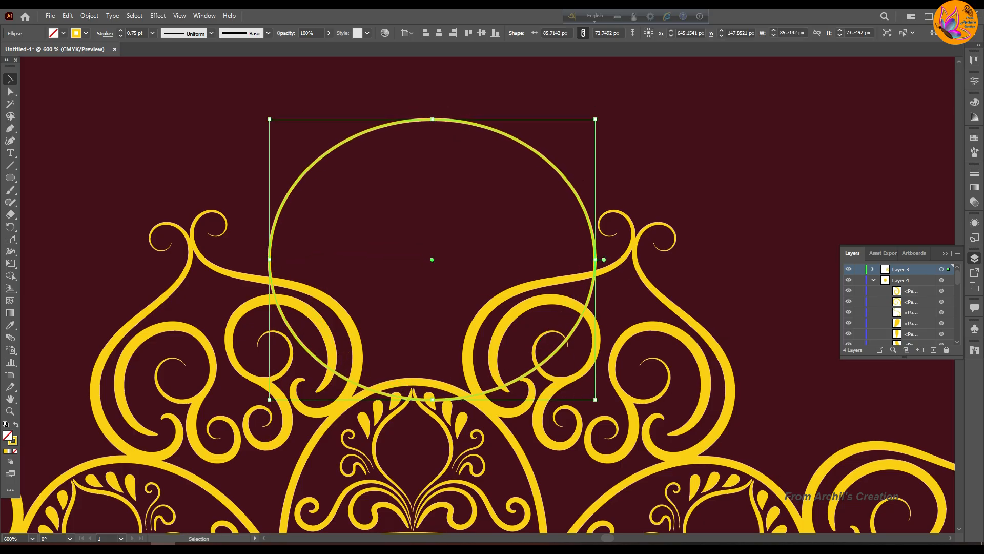
# Step: Nudge the ellipse 5 px left and 4 px down to centre it above the top arch
pyautogui.press('Left')
pyautogui.press('Left')
pyautogui.press('Left')
pyautogui.press('Left')
pyautogui.press('Left')
pyautogui.press('Down')
pyautogui.press('Down')
pyautogui.press('Down')
pyautogui.press('Down')
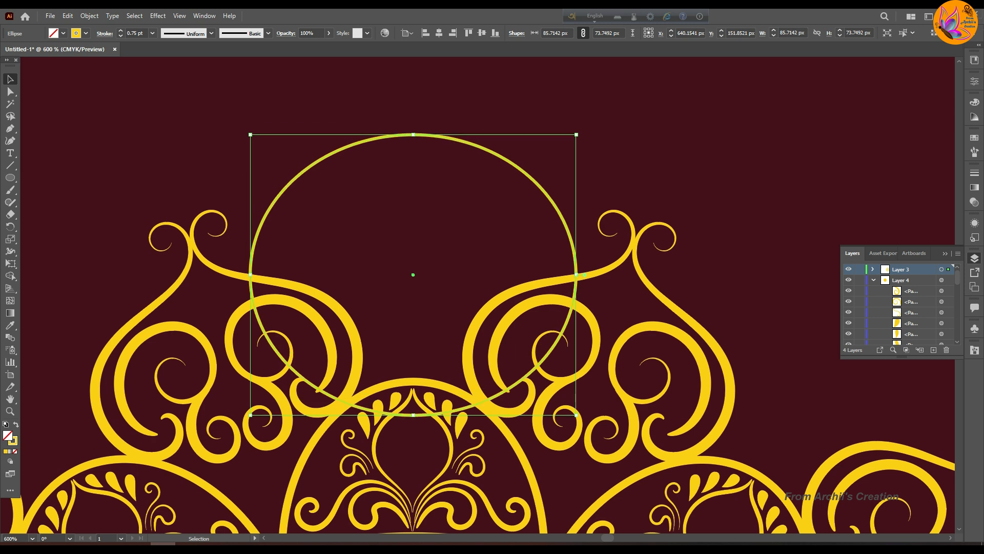
# Step: Stretch the ellipse upward to about 82 px high and nudge it down over the top arch
pyautogui.moveTo(413, 135); pyautogui.dragTo(413, 101)
pyautogui.press('Down')
pyautogui.press('Down')
pyautogui.press('Down')
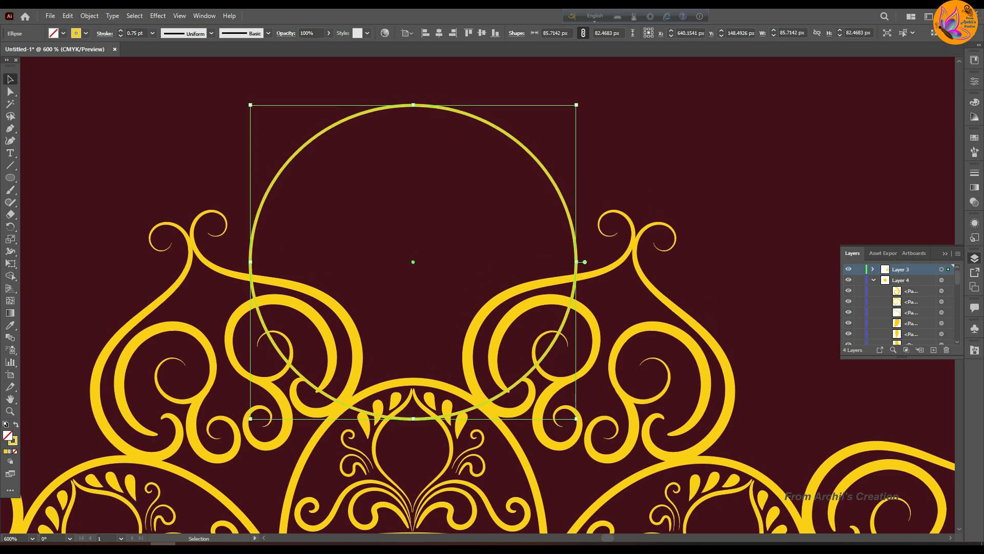
pyautogui.press('Down')
# Step: Move the ellipse clear above the motifs and delete its lowest anchor point, leaving only the upper half as an arc
pyautogui.click(11, 92)
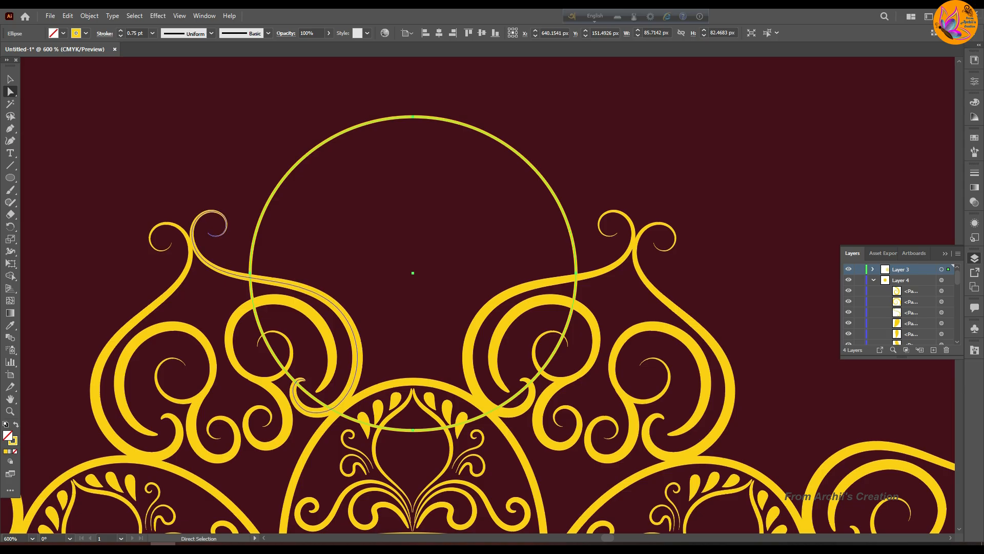
pyautogui.moveTo(232, 295); pyautogui.dragTo(585, 396)
pyautogui.press('v')
pyautogui.click(379, 93)
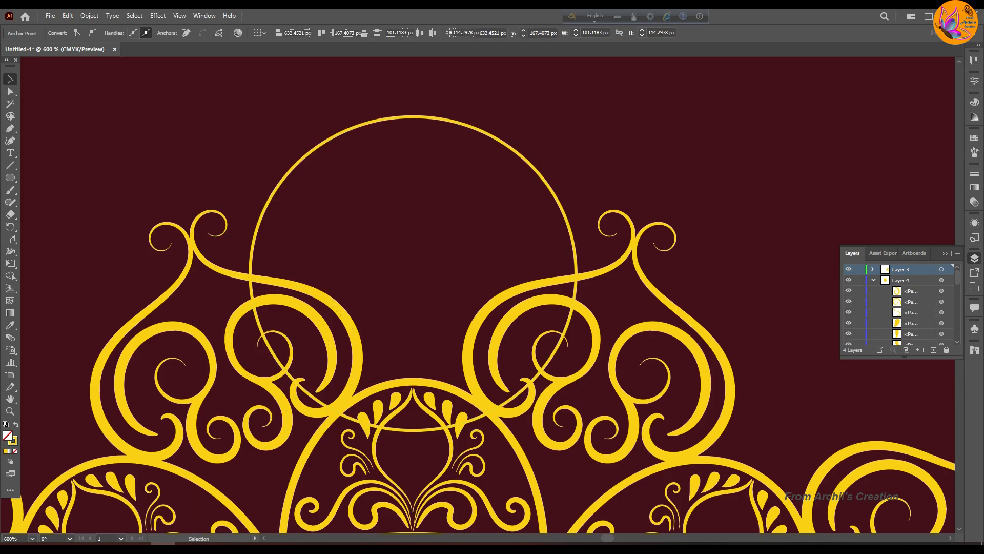
pyautogui.moveTo(389, 118); pyautogui.dragTo(400, 84)
pyautogui.scroll(-1, 399, 84)
pyautogui.scroll(2, 400, 85)
pyautogui.moveTo(436, 185); pyautogui.dragTo(435, 120)
pyautogui.press('a')
pyautogui.moveTo(296, 239); pyautogui.dragTo(542, 354)
pyautogui.press('Delete')
pyautogui.press('v')
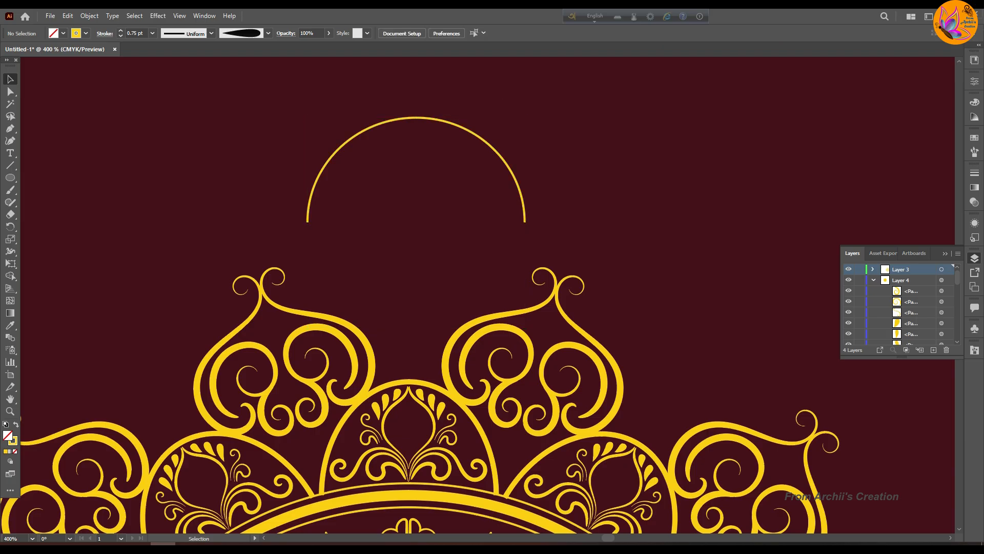
# Step: Move the half-circle arc down so its ends rest on the two curl motifs above the top arch
pyautogui.moveTo(411, 117); pyautogui.dragTo(409, 205)
pyautogui.click(413, 250)
pyautogui.scroll(2, 432, 226)
pyautogui.scroll(-1, 435, 228)
pyautogui.scroll(-6, 436, 229)
pyautogui.click(445, 222)
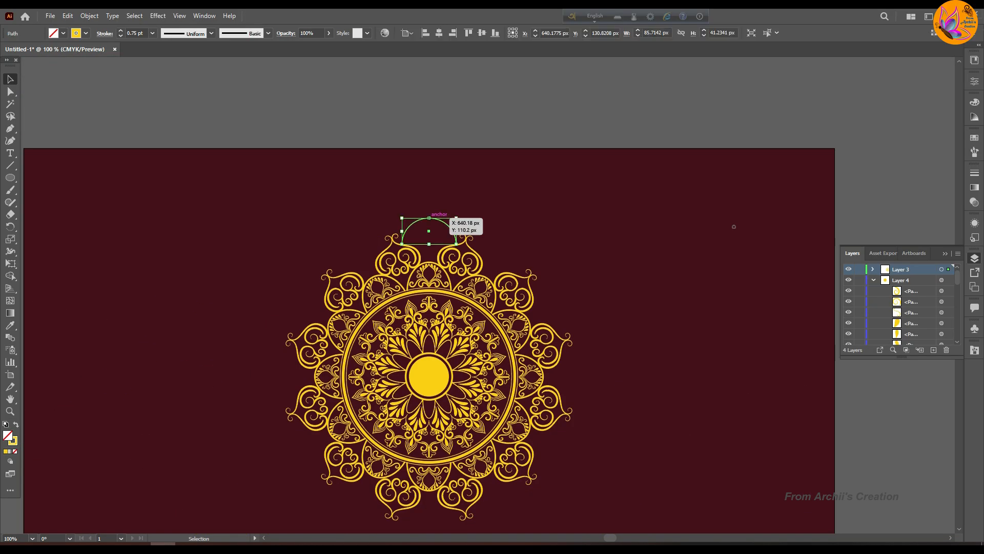
# Step: Set the half-circle arc's stroke to 3 pt and place a copy of it above the original
pyautogui.click(734, 226)
pyautogui.scroll(4, 473, 294)
pyautogui.moveTo(423, 245); pyautogui.dragTo(552, 493)
pyautogui.moveTo(436, 239); pyautogui.dragTo(488, 125)
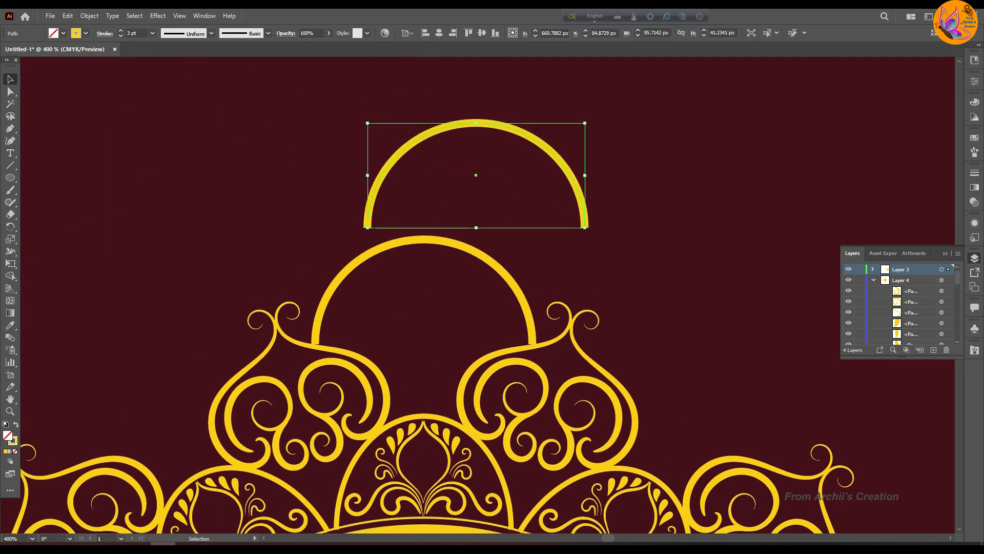
# Step: Set the copied arc's stroke to 0.5 pt and nudge it down and left into the thick arc
pyautogui.click(120, 35)
pyautogui.click(120, 36)
pyautogui.click(120, 36)
pyautogui.click(120, 35)
pyautogui.press('Down')
pyautogui.press('Down')
pyautogui.press('Down')
pyautogui.press('Down')
pyautogui.press('Down')
pyautogui.press('Down')
pyautogui.press('Down')
pyautogui.press('Down')
pyautogui.press('Down')
pyautogui.press('Down')
pyautogui.press('Down')
pyautogui.press('Down')
pyautogui.press('Down')
pyautogui.press('Down')
pyautogui.press('Down')
pyautogui.press('Down')
pyautogui.press('Down')
pyautogui.press('Down')
pyautogui.press('Down')
pyautogui.press('Down')
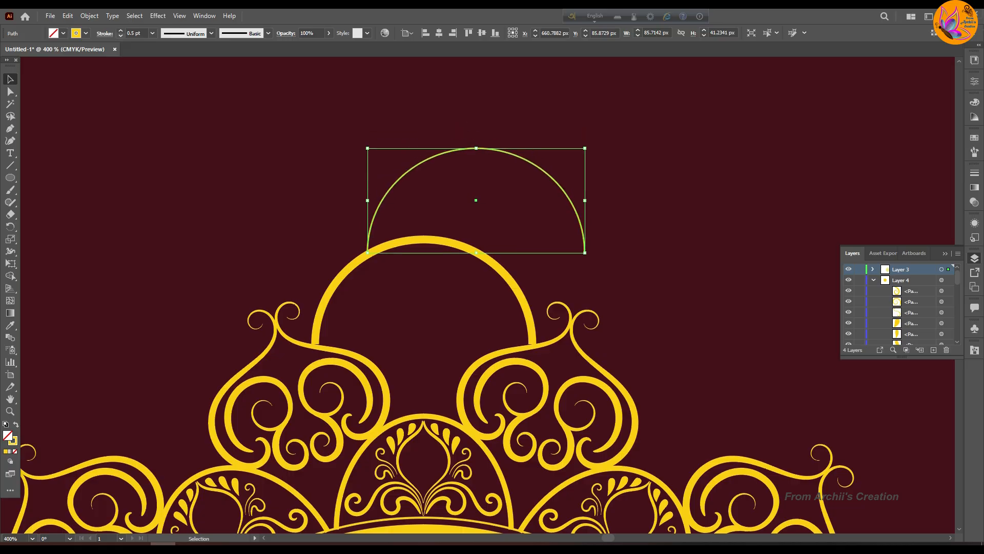
pyautogui.press('Left')
pyautogui.press('Left')
pyautogui.press('Left')
pyautogui.press('Left')
pyautogui.press('Left')
pyautogui.press('Left')
pyautogui.press('Left')
pyautogui.press('Left')
pyautogui.press('Left')
pyautogui.press('Left')
pyautogui.press('Left')
pyautogui.press('Left')
pyautogui.press('Left')
pyautogui.press('Left')
pyautogui.press('Left')
pyautogui.press('Left')
pyautogui.press('Left')
pyautogui.press('Left')
pyautogui.press('Left')
pyautogui.press('Left')
pyautogui.press('Down')
pyautogui.press('Down')
pyautogui.press('Down')
pyautogui.press('Down')
pyautogui.press('Down')
pyautogui.press('Down')
pyautogui.press('Down')
pyautogui.press('Down')
pyautogui.press('Down')
pyautogui.press('Down')
pyautogui.press('Down')
pyautogui.press('Down')
pyautogui.press('Down')
pyautogui.press('Down')
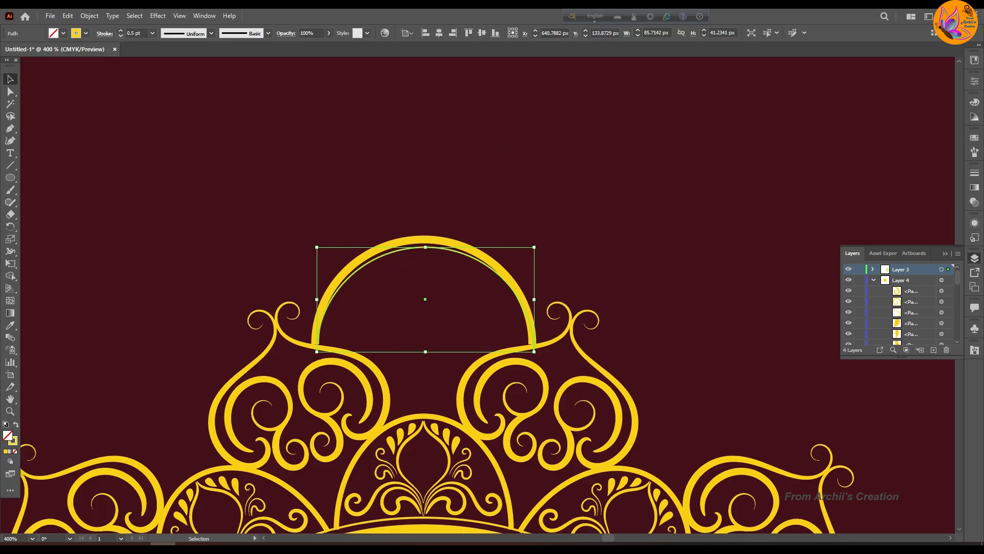
pyautogui.press('Left')
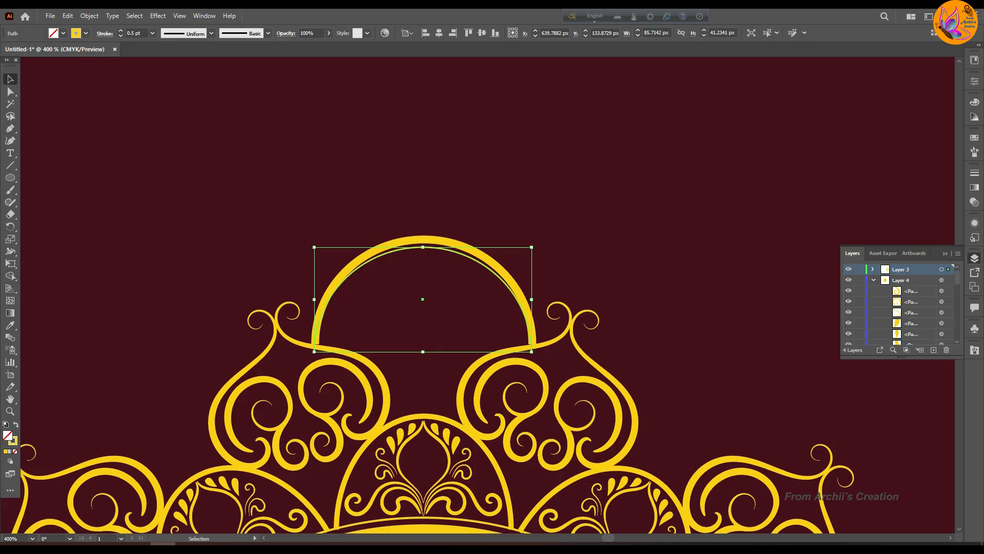
# Step: Shrink the thin arc from its sides and base so it runs just inside the thick arc with an even gap
pyautogui.moveTo(531, 299); pyautogui.dragTo(526, 299)
pyautogui.scroll(3, 518, 303)
pyautogui.hscroll(-3, 518, 303)
pyautogui.moveTo(745, 294); pyautogui.dragTo(738, 294)
pyautogui.moveTo(432, 450); pyautogui.dragTo(432, 441)
pyautogui.click(524, 170)
pyautogui.scroll(-2, 524, 132)
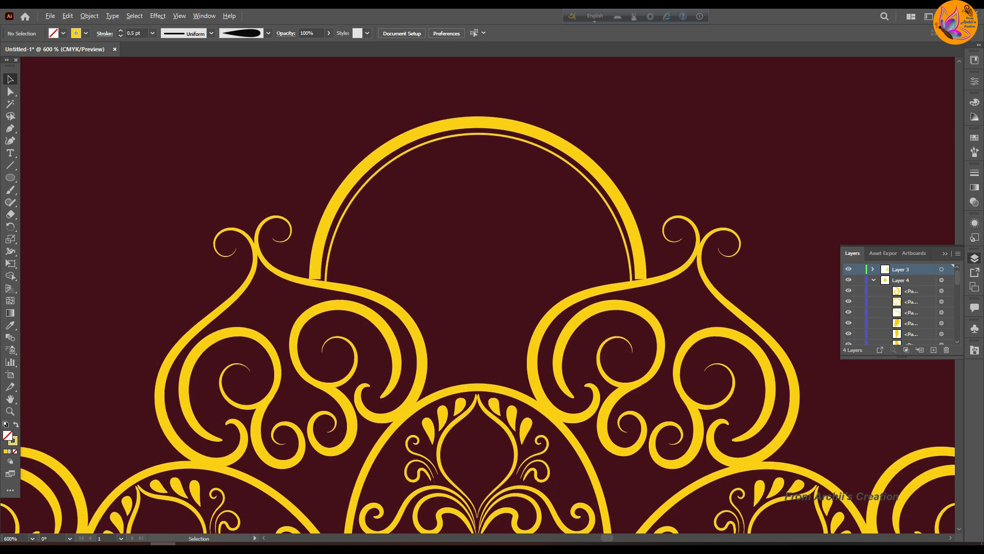
pyautogui.scroll(-2, 415, 199)
# Step: Draw a vertical brush stroke about 58 px tall in the arch's centre and give it the teardrop brush at 0.75 pt
pyautogui.press('b')
pyautogui.moveTo(447, 182); pyautogui.dragTo(447, 319)
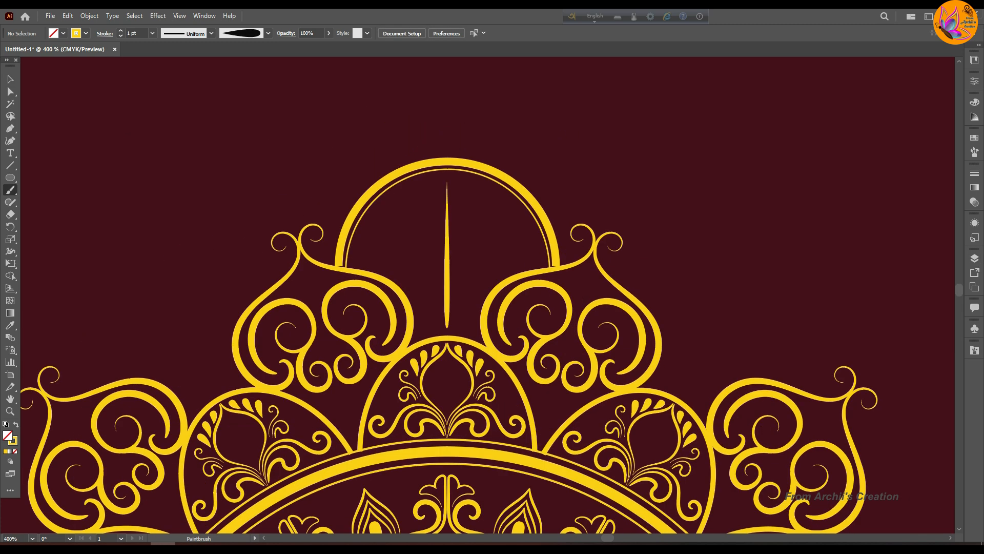
pyautogui.press('F5')
pyautogui.press('v')
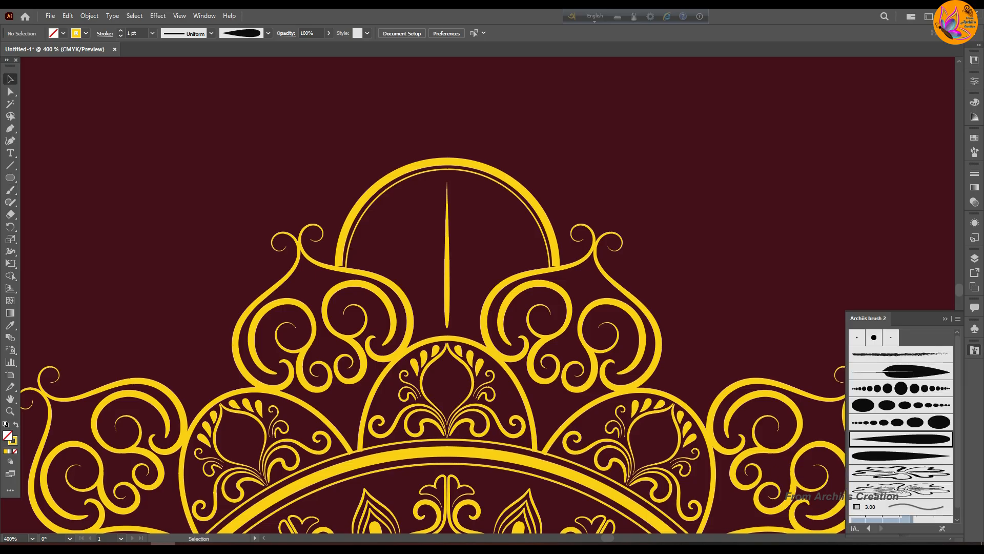
pyautogui.click(447, 267)
pyautogui.click(879, 455)
pyautogui.click(121, 35)
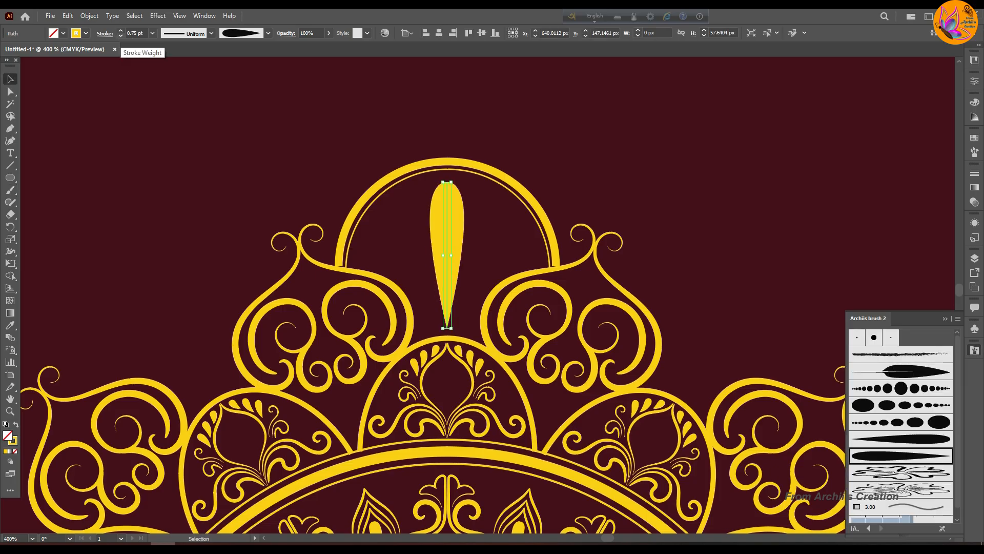
pyautogui.click(215, 128)
# Step: Paint a slanted teardrop petal left of the central one and place a reflected copy on the right side
pyautogui.press('b')
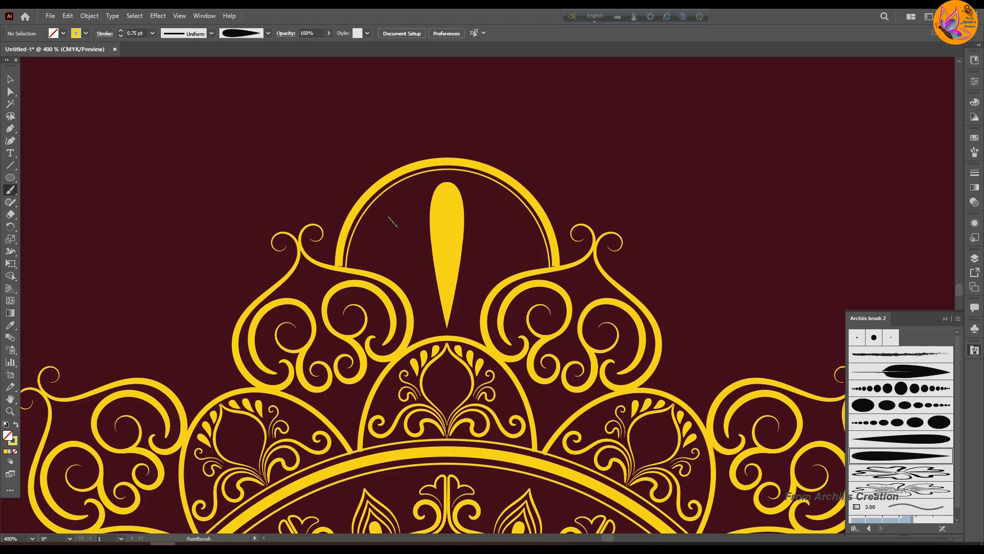
pyautogui.moveTo(429, 304); pyautogui.dragTo(432, 323)
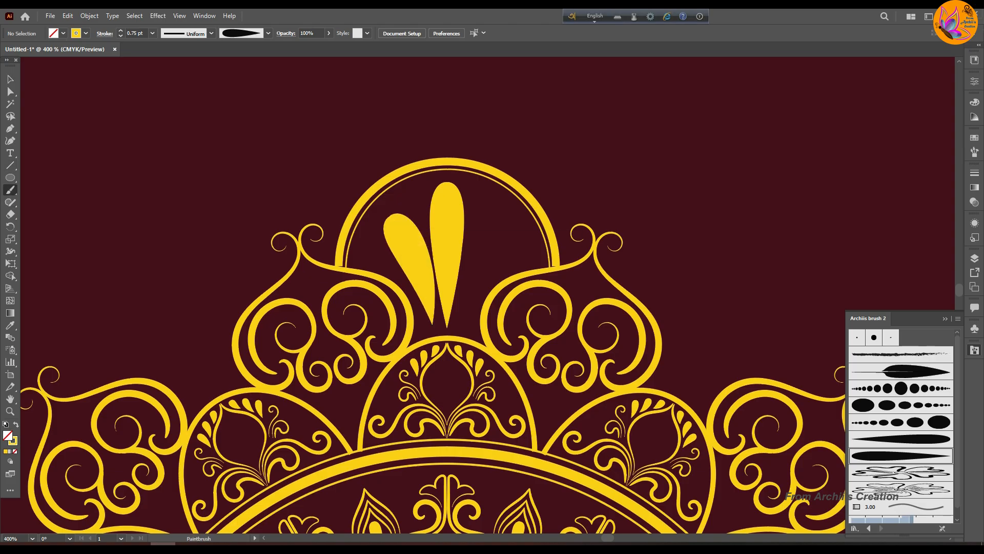
pyautogui.press('v')
pyautogui.rightClick(409, 258)
pyautogui.moveTo(435, 446)
pyautogui.click(544, 484)
pyautogui.click(440, 345)
pyautogui.moveTo(421, 272); pyautogui.dragTo(494, 271)
# Step: Cut a small outlined ellipse down to its upper half and place this scallop on top of the thick arc
pyautogui.hotkey('ctrl', '-')
pyautogui.click(194, 140)
pyautogui.press('a')
pyautogui.moveTo(175, 149); pyautogui.dragTo(215, 162)
pyautogui.press('Delete')
pyautogui.press('v')
pyautogui.moveTo(208, 125); pyautogui.dragTo(448, 136)
pyautogui.click(431, 106)
# Step: Place a copy of the scallop to its right and rotate it to follow the arc
pyautogui.scroll(3, 430, 106)
pyautogui.moveTo(475, 194); pyautogui.dragTo(520, 194)
pyautogui.moveTo(528, 176); pyautogui.dragTo(534, 181)
pyautogui.moveTo(504, 201); pyautogui.dragTo(501, 205)
# Step: Add another scallop further right, rotated and fitted to the arc, and close the gap to its neighbour
pyautogui.moveTo(529, 226); pyautogui.dragTo(612, 224)
pyautogui.scroll(3, 512, 206)
pyautogui.moveTo(698, 177); pyautogui.dragTo(704, 191)
pyautogui.moveTo(609, 227); pyautogui.dragTo(609, 237)
pyautogui.moveTo(697, 193); pyautogui.dragTo(698, 199)
pyautogui.moveTo(606, 239); pyautogui.dragTo(606, 246)
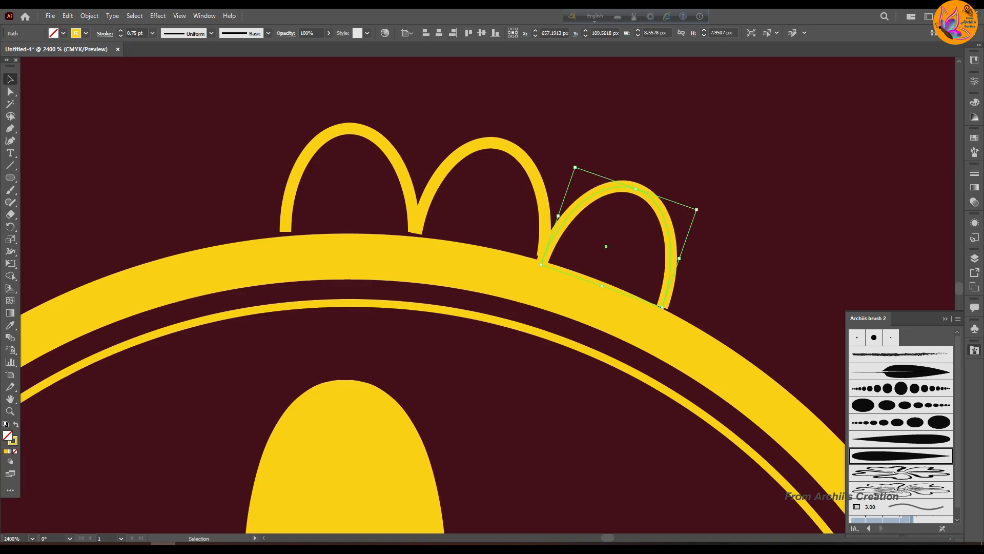
pyautogui.moveTo(481, 199); pyautogui.dragTo(478, 201)
# Step: Copy the central scallop to its left and rotate the copy to sit along the arc
pyautogui.click(349, 179)
pyautogui.moveTo(349, 180); pyautogui.dragTo(209, 185)
pyautogui.moveTo(277, 129); pyautogui.dragTo(269, 120)
pyautogui.moveTo(214, 189); pyautogui.dragTo(207, 204)
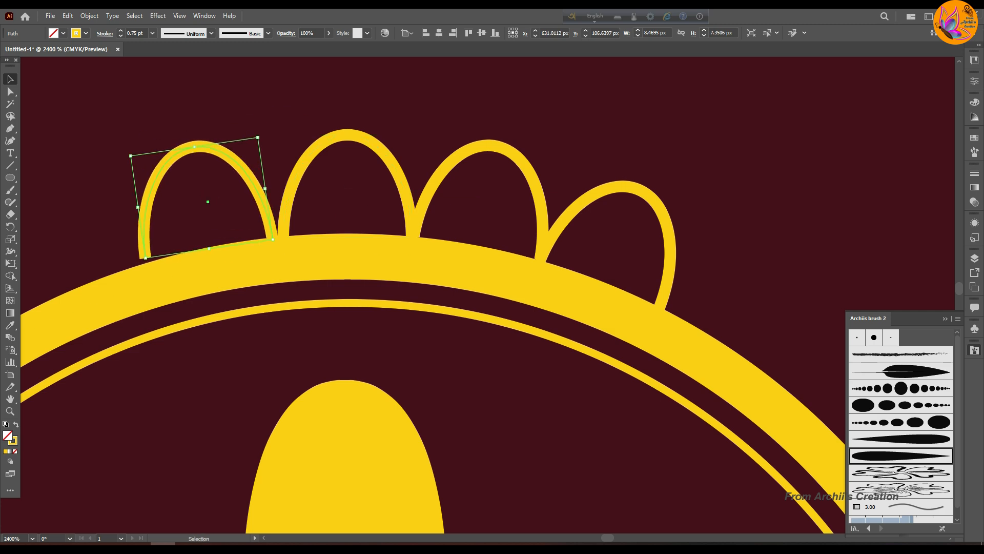
pyautogui.moveTo(263, 133); pyautogui.dragTo(258, 128)
pyautogui.click(290, 115)
# Step: Continue the row with more scallop copies down the arc's left side, rotating them to follow the curve
pyautogui.scroll(-1, 317, 156)
pyautogui.moveTo(308, 160); pyautogui.dragTo(487, 148)
pyautogui.moveTo(425, 178); pyautogui.dragTo(336, 198)
pyautogui.moveTo(291, 239); pyautogui.dragTo(299, 246)
pyautogui.click(298, 141)
pyautogui.moveTo(338, 200); pyautogui.dragTo(255, 239)
pyautogui.moveTo(218, 283); pyautogui.dragTo(229, 290)
pyautogui.moveTo(255, 241); pyautogui.dragTo(219, 285)
# Step: Add a further scallop at the lower left of the arc and group the left-side scallops
pyautogui.scroll(-2, 254, 254)
pyautogui.click(190, 246)
pyautogui.click(189, 246)
pyautogui.moveTo(219, 286); pyautogui.dragTo(177, 365)
pyautogui.click(259, 214)
pyautogui.keyDown('shift'); pyautogui.click(220, 243); pyautogui.keyUp('shift')
pyautogui.keyDown('shift'); pyautogui.click(187, 281); pyautogui.keyUp('shift')
pyautogui.hotkey('ctrl', 'g')
# Step: Reflect a copy of the left scallop group and place it along the arc's right side
pyautogui.rightClick(204, 274)
pyautogui.click(339, 448)
pyautogui.click(439, 343)
pyautogui.moveTo(272, 332); pyautogui.dragTo(632, 328)
pyautogui.click(692, 287)
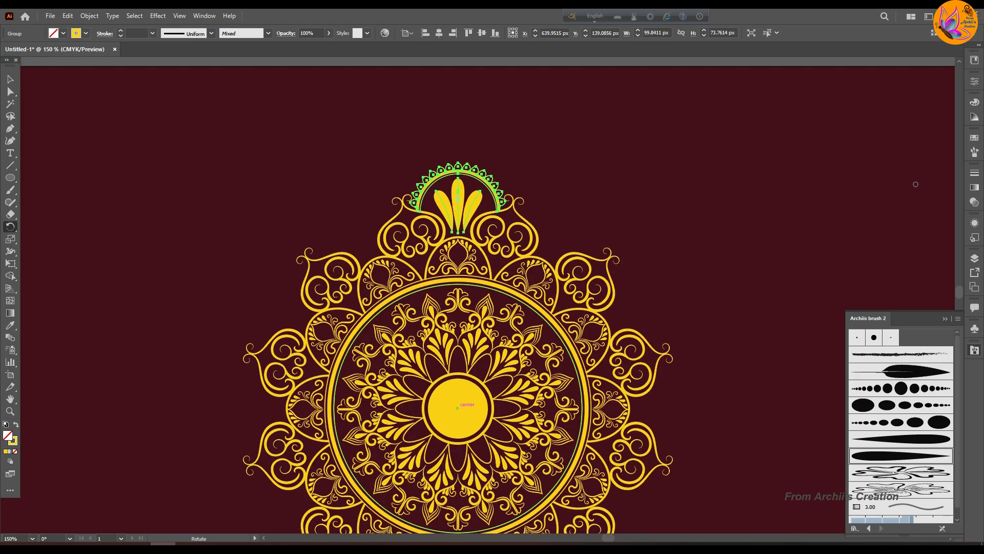
# Step: Rotate a copy of the grouped scalloped arch ornament around the mandala's centre to the next gap on the left
pyautogui.keyDown('alt'); pyautogui.click(458, 408); pyautogui.keyUp('alt')
pyautogui.click(585, 298)
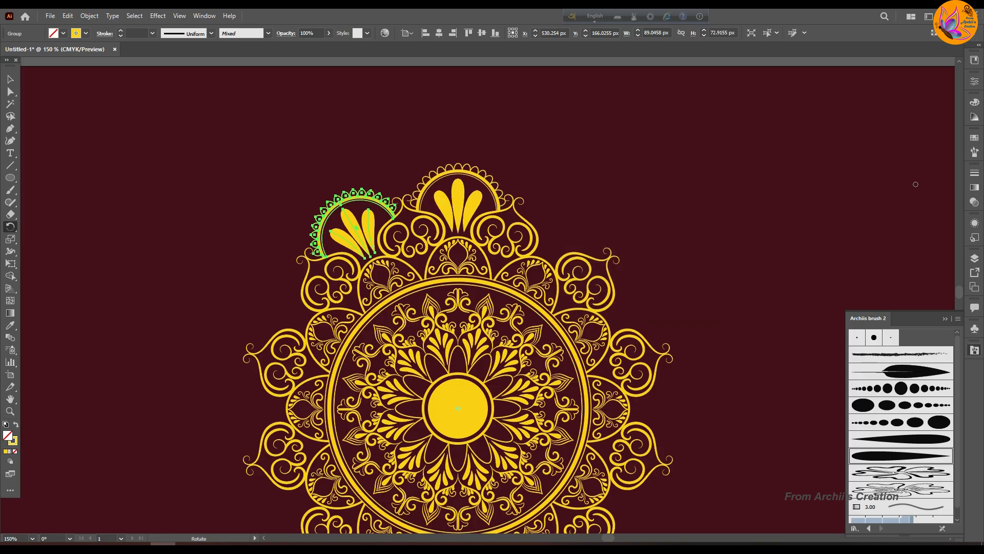
# Step: Repeat the rotated copy of the scalloped arch ornament around the mandala's centre until every gap in the ring is filled
pyautogui.hotkey('ctrl', 'd')
pyautogui.hotkey('ctrl', 'd')
pyautogui.hotkey('ctrl', 'd')
pyautogui.hotkey('ctrl', 'd')
pyautogui.hotkey('ctrl', 'd')
pyautogui.hotkey('ctrl', 'd')
pyautogui.hotkey('ctrl', 'd')
pyautogui.hotkey('ctrl', 'd')
pyautogui.hotkey('ctrl', 'd')
pyautogui.hotkey('ctrl', 'd')
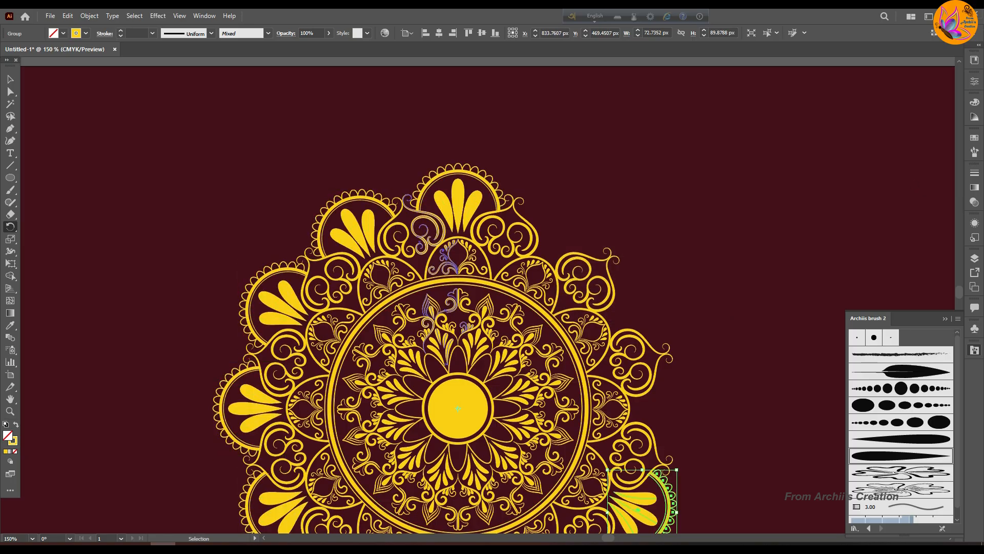
pyautogui.click(10, 79)
pyautogui.click(197, 210)
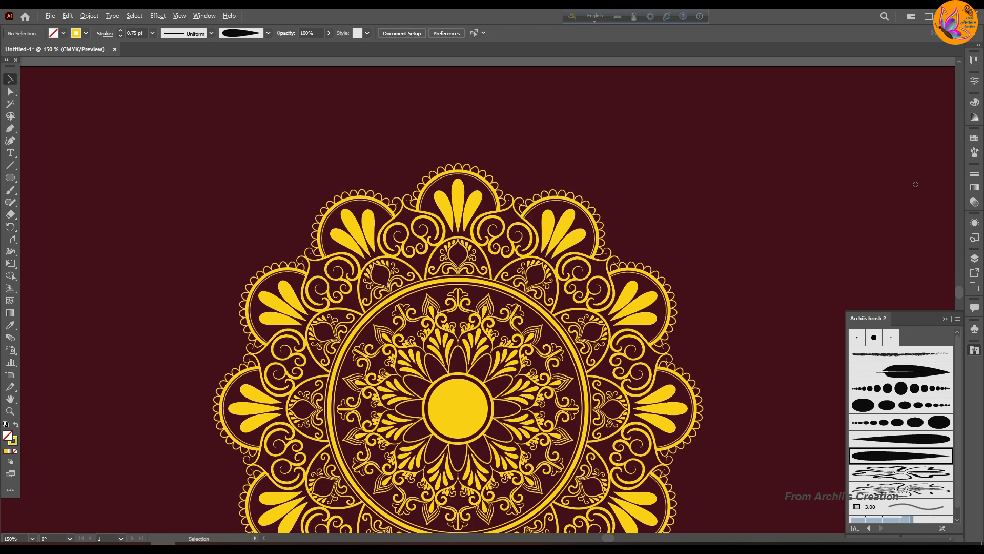
# Step: Set the stroke to 0.5 pt and brush a curve about 90 px wide from the top arch's tip up to the left neighbouring guide line
pyautogui.scroll(-2, 197, 211)
pyautogui.scroll(1, 197, 211)
pyautogui.click(120, 36)
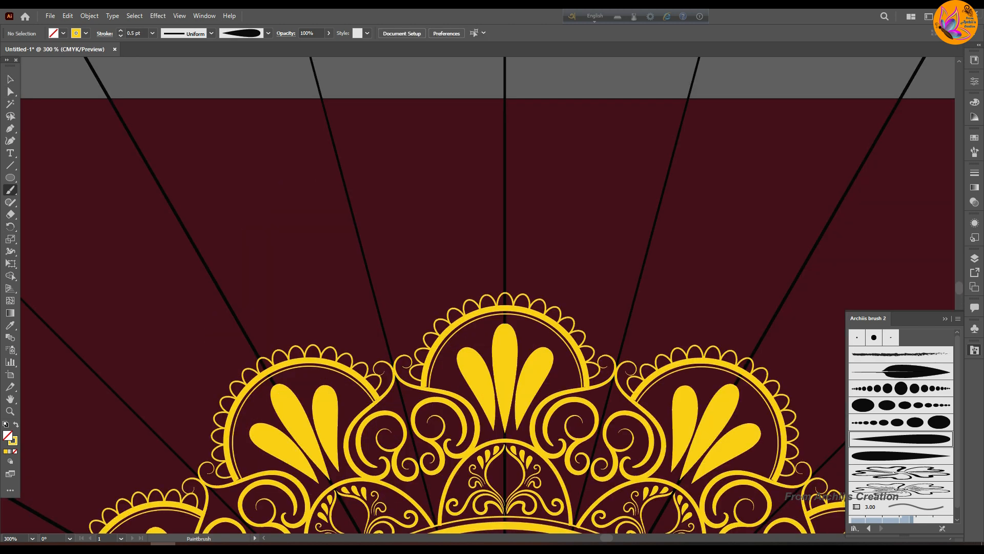
pyautogui.moveTo(504, 291); pyautogui.dragTo(504, 291)
# Step: Apply the tapered Archii brush 2 stroke to the new curve and set its weight to 0.15 pt
pyautogui.click(10, 80)
pyautogui.click(430, 188)
pyautogui.click(890, 456)
pyautogui.click(121, 36)
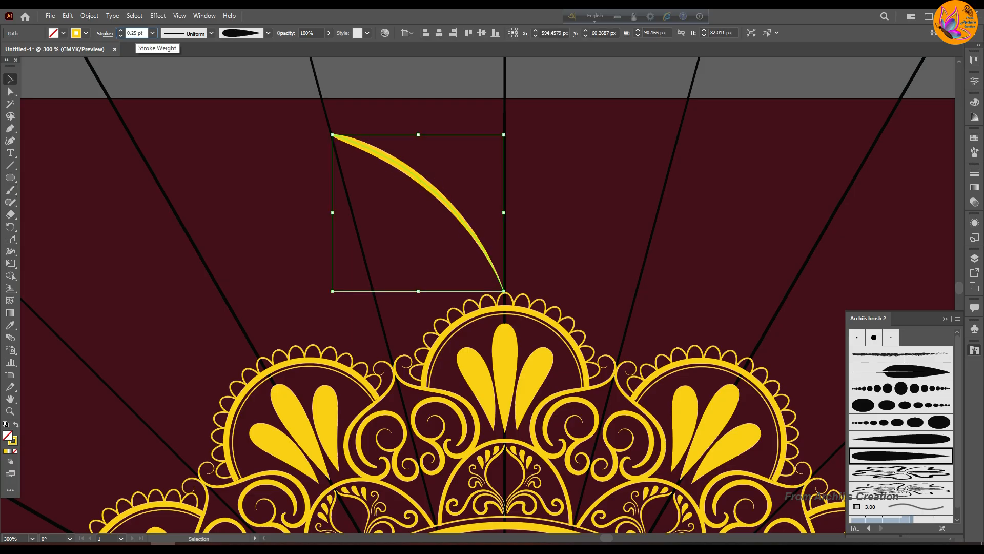
pyautogui.click(329, 216)
pyautogui.click(384, 155)
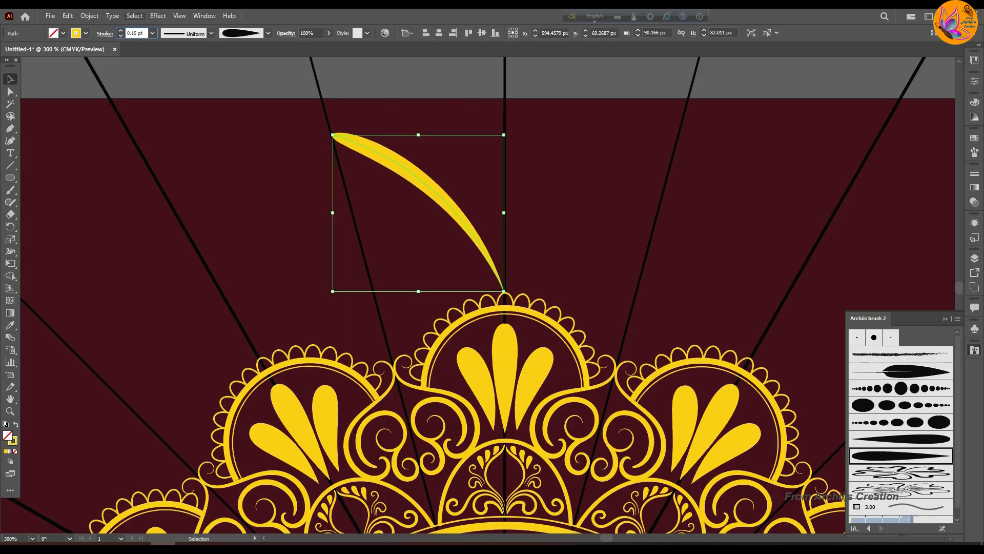
pyautogui.click(337, 219)
pyautogui.click(384, 155)
pyautogui.press('b')
pyautogui.click(975, 351)
pyautogui.press('v')
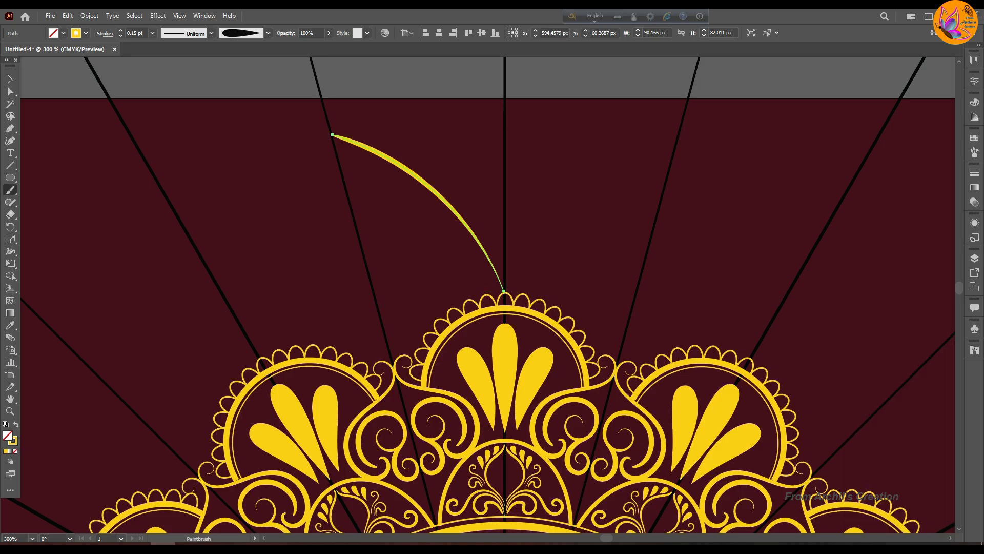
# Step: Move the new curve from Layer 3 into Layer 4 so it repeats symmetrically around the mandala
pyautogui.click(974, 258)
pyautogui.click(875, 269)
pyautogui.moveTo(915, 280)
pyautogui.mouseDown()
pyautogui.moveTo(934, 349)
pyautogui.moveTo(907, 319)
pyautogui.mouseUp()
pyautogui.click(784, 205)
# Step: Adjust the outer end of the petal curve where it reaches the guide line
pyautogui.click(384, 155)
pyautogui.moveTo(331, 135); pyautogui.dragTo(330, 130)
pyautogui.click(297, 118)
pyautogui.press('b')
pyautogui.press('v')
# Step: Reposition the lower end of the petal curve at the tip of the top scalloped arch
pyautogui.click(483, 252)
pyautogui.moveTo(505, 292); pyautogui.dragTo(504, 292)
pyautogui.scroll(6, 507, 292)
pyautogui.moveTo(462, 268); pyautogui.dragTo(468, 278)
pyautogui.scroll(-8, 447, 284)
pyautogui.scroll(6, 361, 221)
# Step: Fine-tune the curve's upper end so the mirrored halves meet in a pointed petal tip
pyautogui.click(379, 105)
pyautogui.click(454, 129)
pyautogui.moveTo(411, 116); pyautogui.dragTo(414, 112)
pyautogui.click(451, 105)
pyautogui.click(452, 130)
pyautogui.click(487, 182)
pyautogui.scroll(-5, 493, 186)
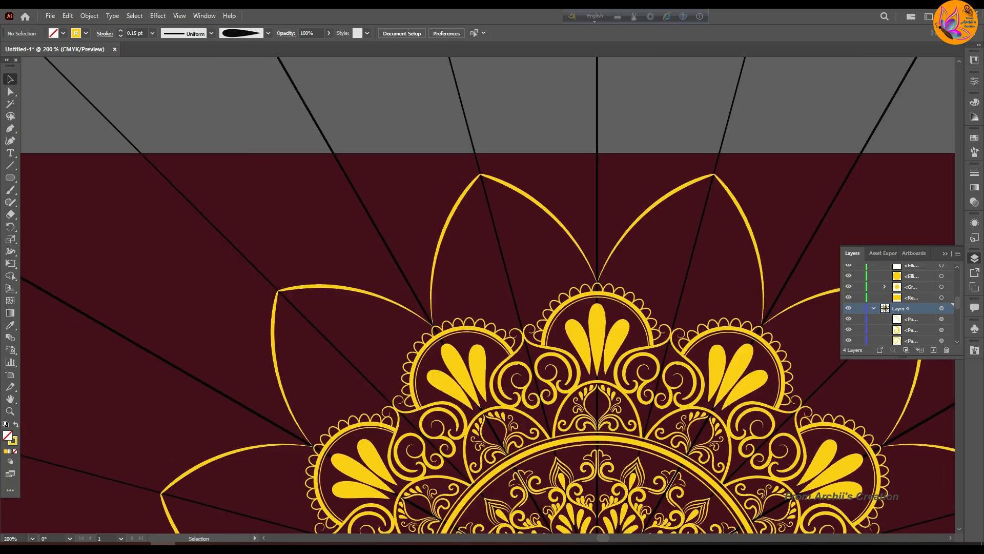
# Step: Brush four progressively smaller 0.15 pt curves inside the pointed petal outline, each starting at the guide line and ending near the scallops
pyautogui.scroll(1, 631, 286)
pyautogui.press('b')
pyautogui.press('F7')
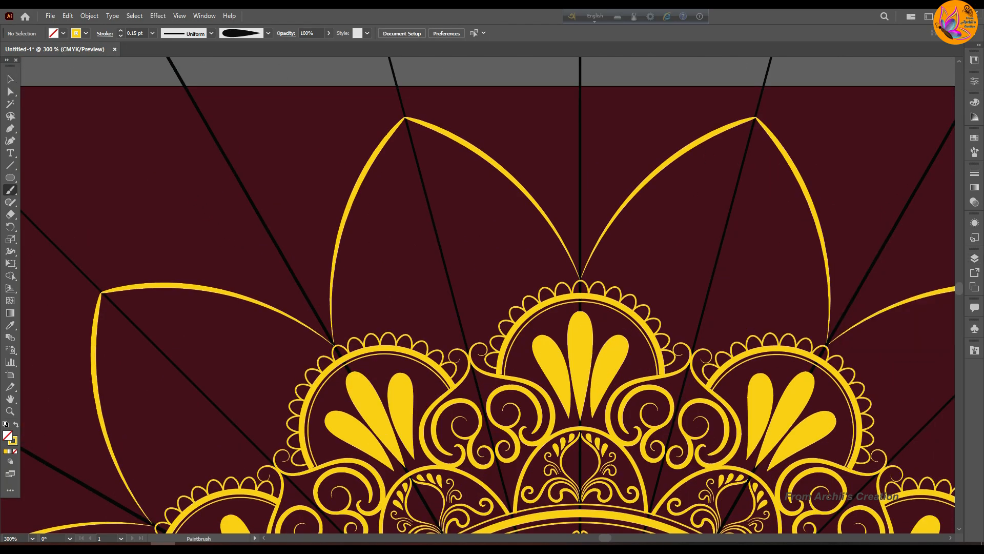
pyautogui.moveTo(532, 229); pyautogui.dragTo(561, 271)
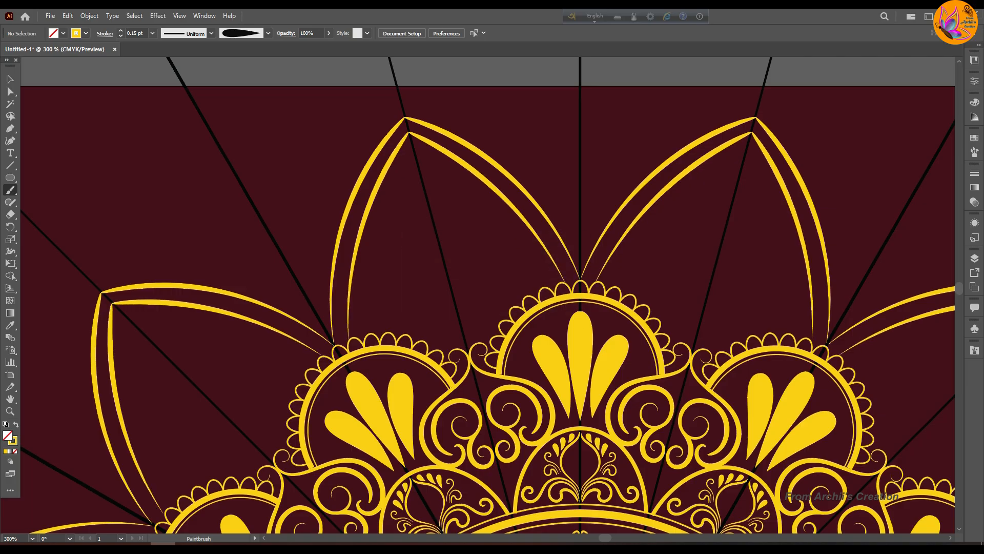
pyautogui.moveTo(506, 230); pyautogui.dragTo(539, 282)
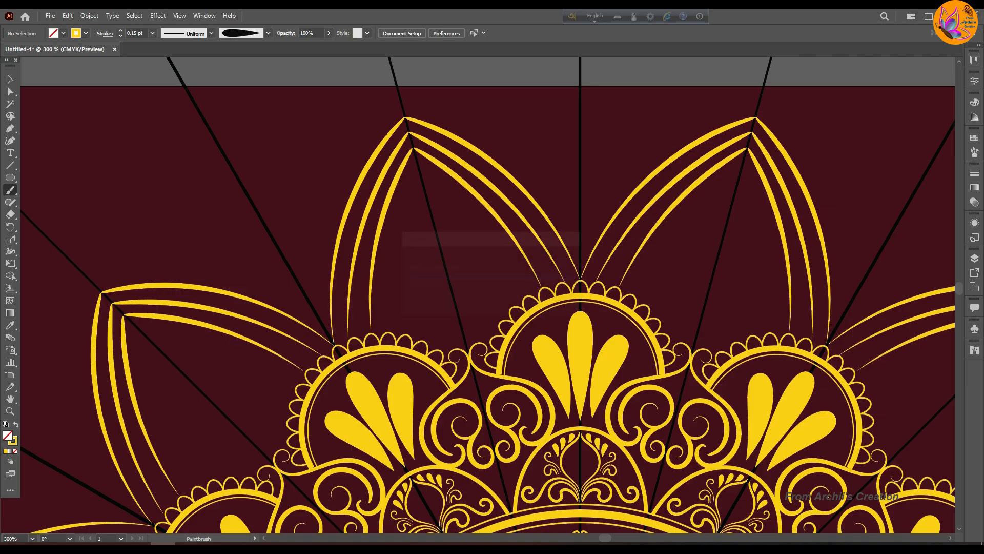
pyautogui.moveTo(500, 252); pyautogui.dragTo(525, 291)
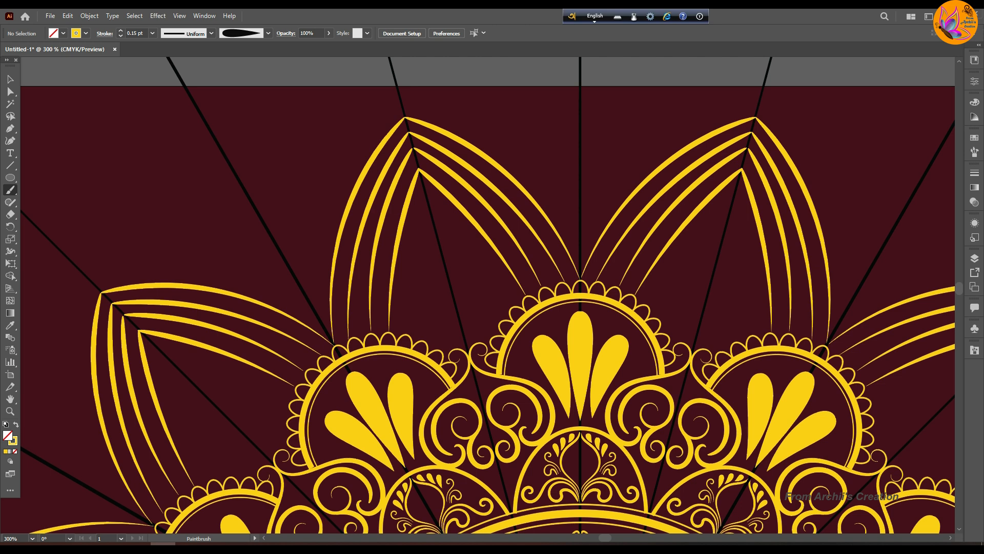
pyautogui.moveTo(424, 188); pyautogui.dragTo(443, 207)
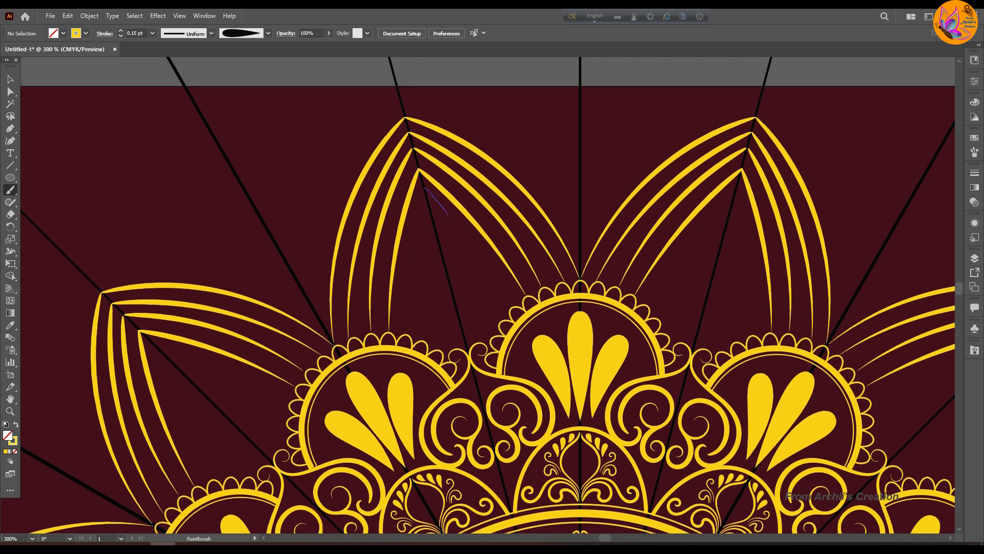
pyautogui.moveTo(506, 294); pyautogui.dragTo(511, 299)
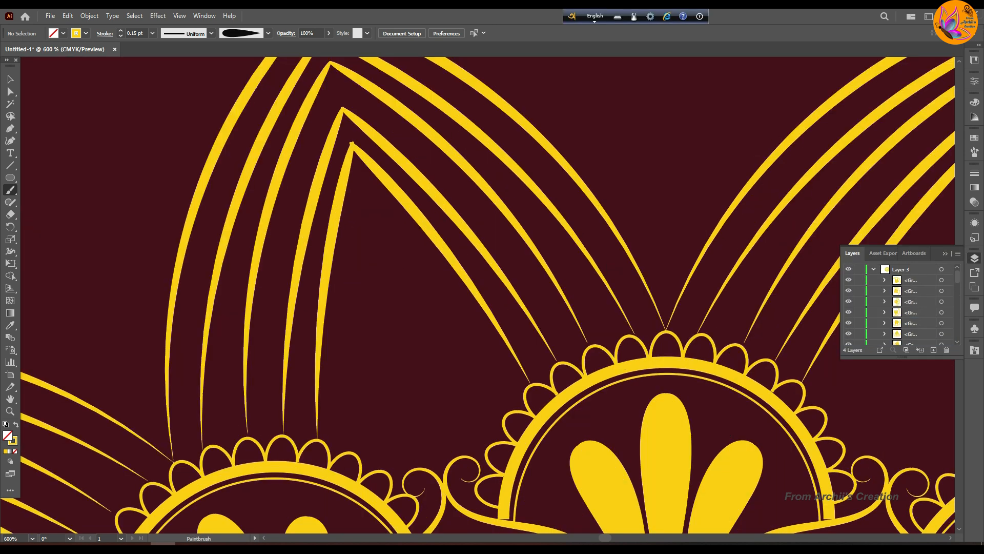
# Step: Brush a long teardrop down the middle of the upper-left petal on Layer 3 and set its stroke weight to 0.75 pt
pyautogui.click(908, 269)
pyautogui.moveTo(365, 194); pyautogui.dragTo(366, 206)
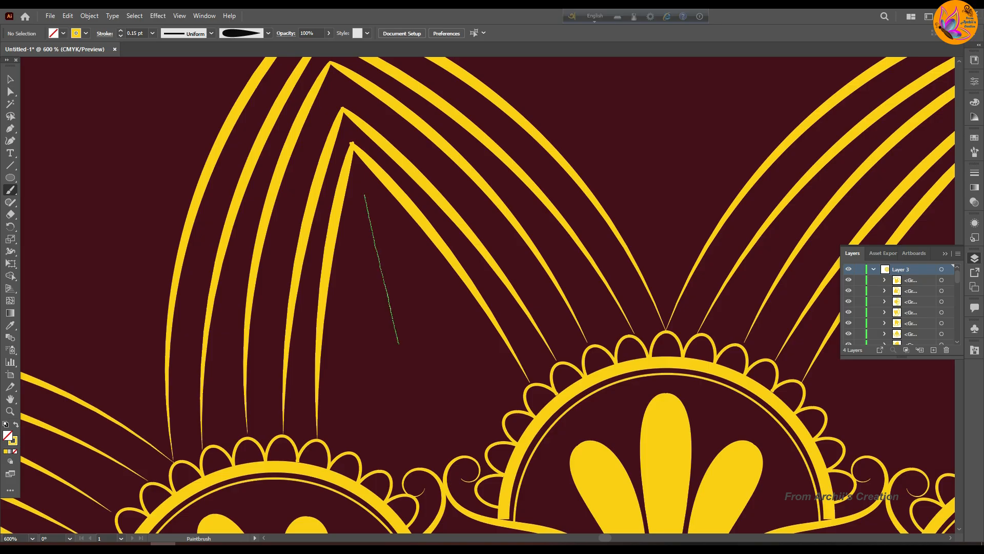
pyautogui.moveTo(433, 447); pyautogui.dragTo(437, 457)
pyautogui.press('v')
pyautogui.click(399, 341)
pyautogui.click(120, 31)
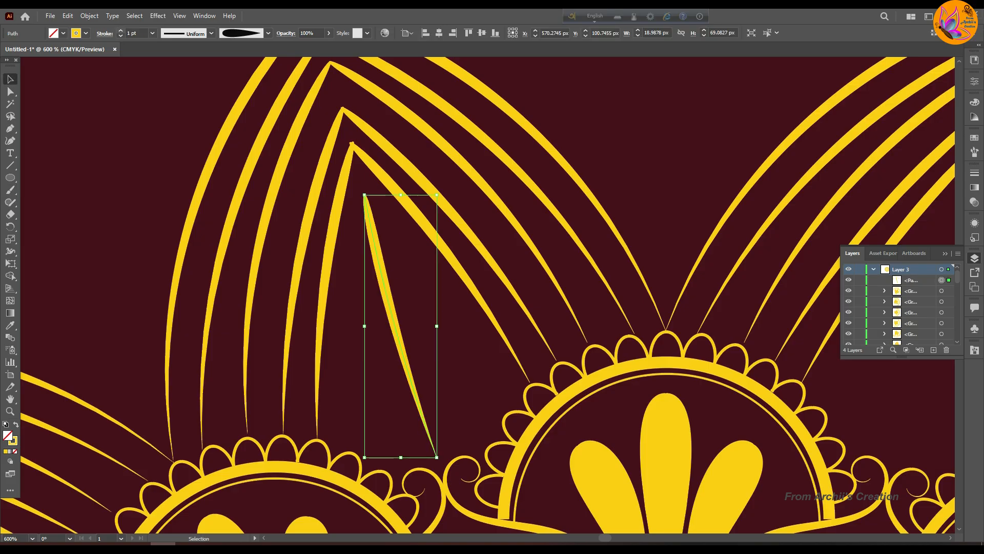
pyautogui.click(120, 31)
pyautogui.click(120, 36)
pyautogui.click(120, 36)
pyautogui.hotkey('ctrl', 'shift', 'a')
pyautogui.press('b')
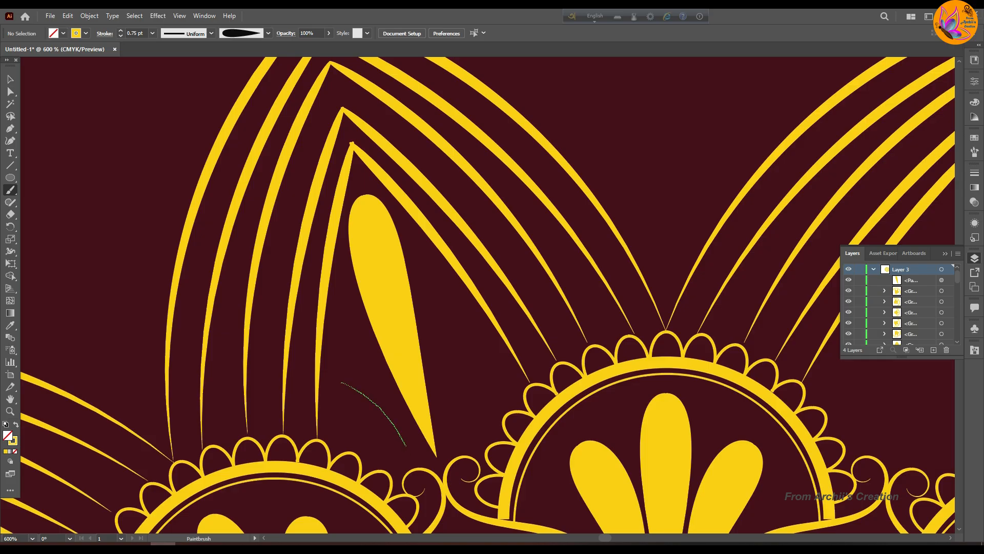
# Step: Brush a short teardrop on each side of the long one at the petal's base, redoing the right-hand stroke
pyautogui.moveTo(405, 443); pyautogui.dragTo(410, 455)
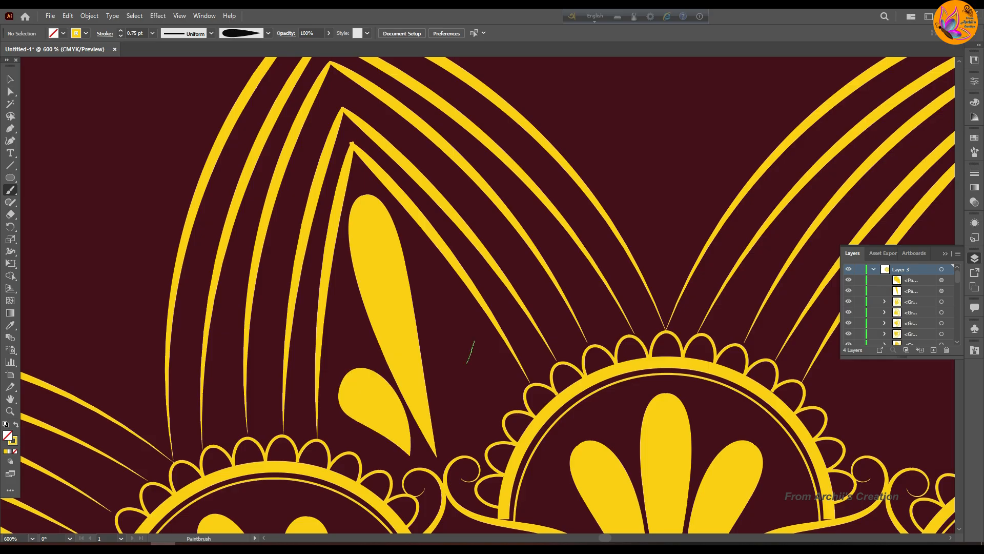
pyautogui.hotkey('ctrl', 'z')
pyautogui.moveTo(454, 435); pyautogui.dragTo(456, 439)
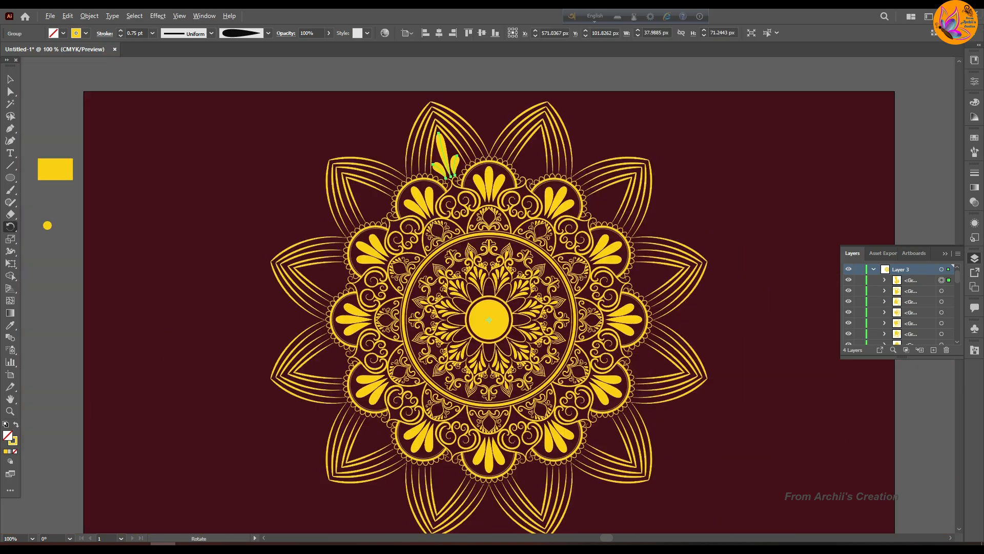
# Step: Rotate a copy of the teardrop group 30° about the mandala's centre and repeat it until all outer petals are filled
pyautogui.keyDown('alt'); pyautogui.click(489, 321); pyautogui.keyUp('alt')
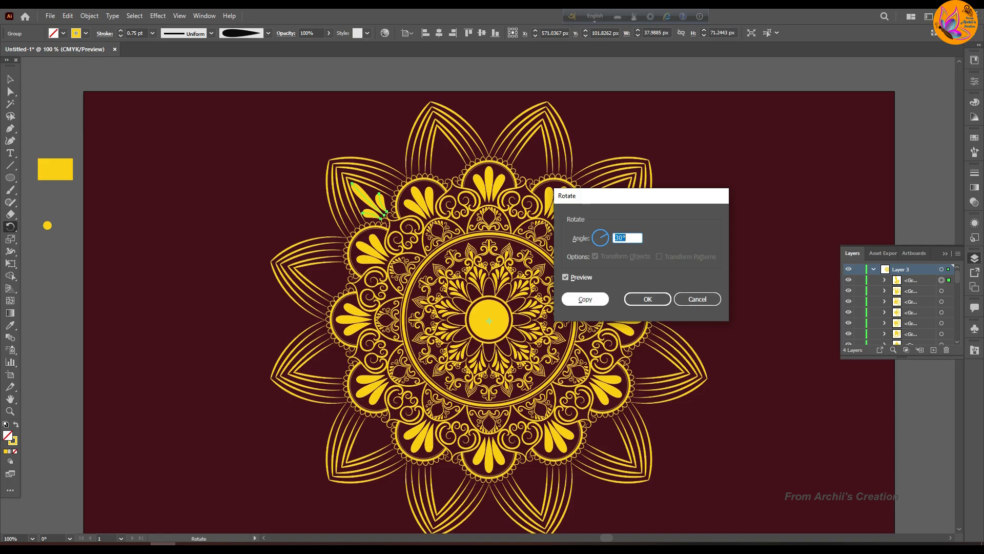
pyautogui.click(585, 299)
pyautogui.hotkey('ctrl', 'd')
pyautogui.hotkey('ctrl', 'd')
pyautogui.hotkey('ctrl', 'd')
pyautogui.hotkey('ctrl', 'd')
pyautogui.hotkey('ctrl', 'd')
pyautogui.hotkey('ctrl', 'd')
pyautogui.hotkey('ctrl', 'd')
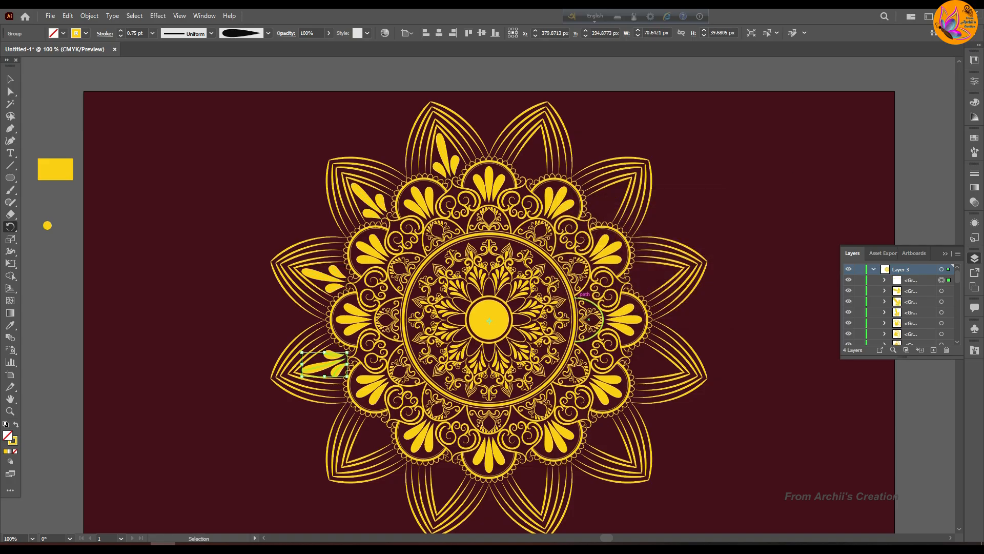
pyautogui.hotkey('ctrl', 'd')
pyautogui.hotkey('ctrl', 'd')
pyautogui.hotkey('ctrl', 'd')
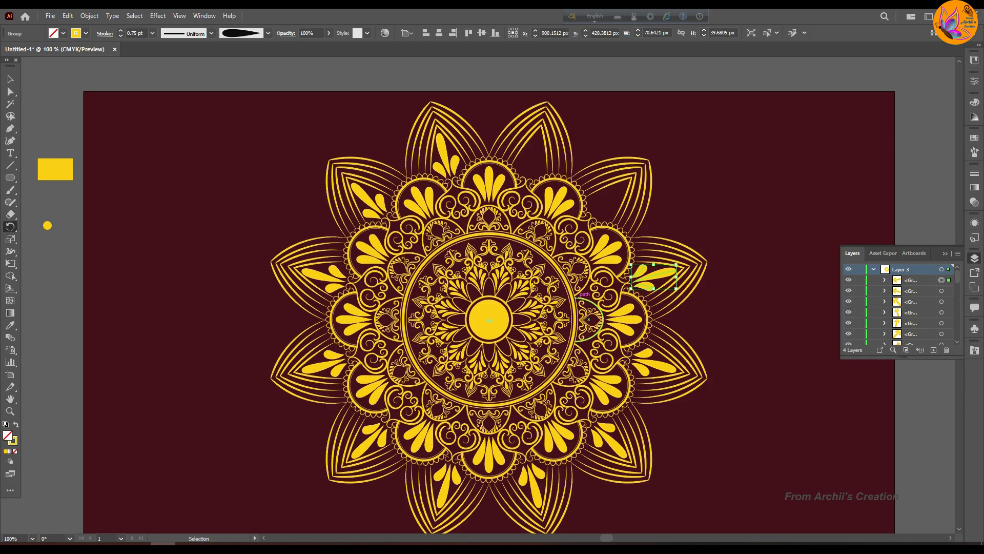
pyautogui.press('v')
pyautogui.click(793, 168)
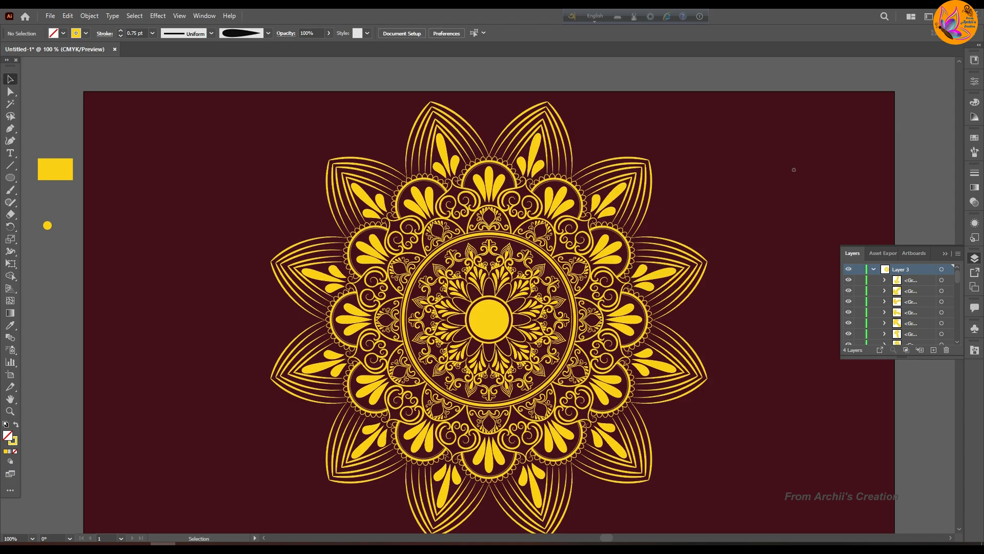
# Step: Expand the appearance of the selected mandala artwork
pyautogui.hotkey('alt', 'f')
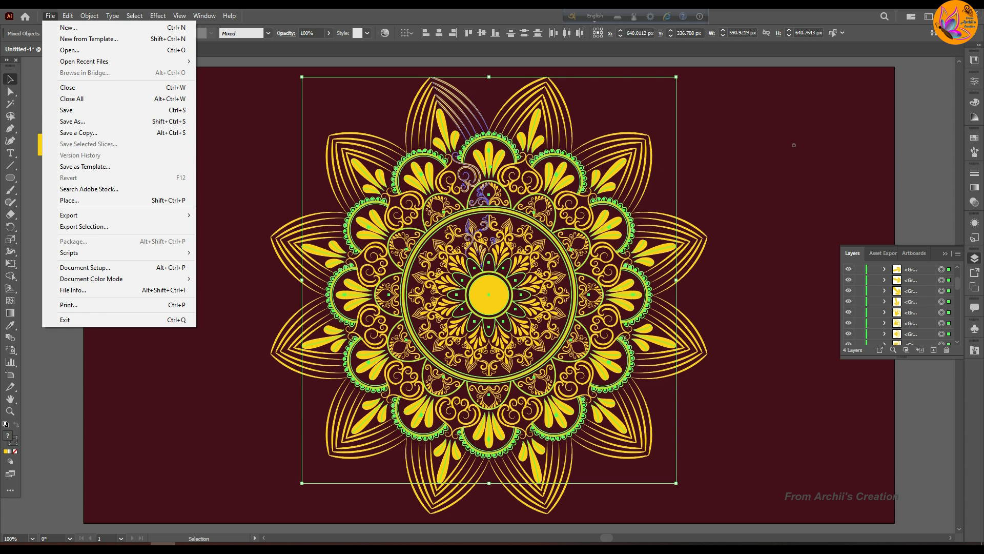
pyautogui.press('Right')
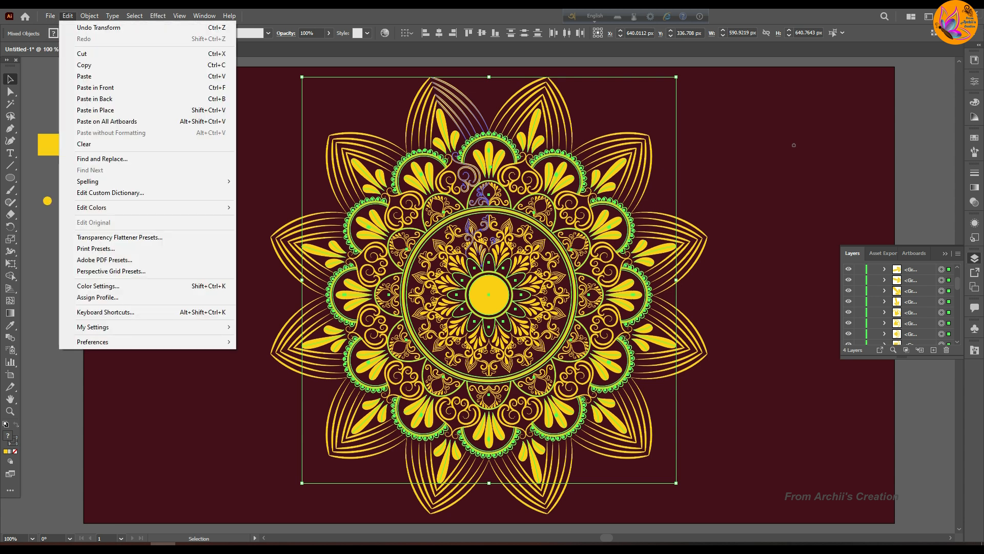
pyautogui.press('Right')
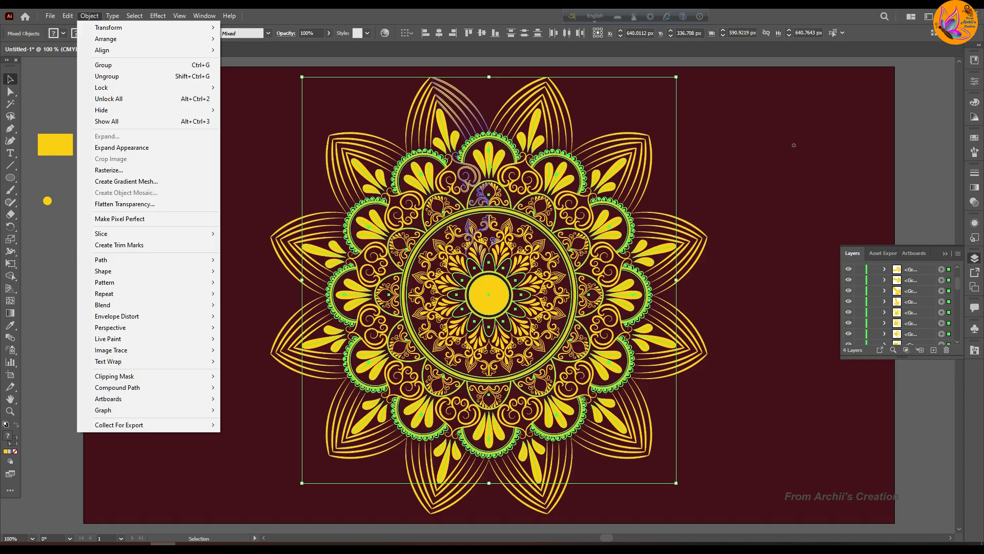
pyautogui.click(122, 148)
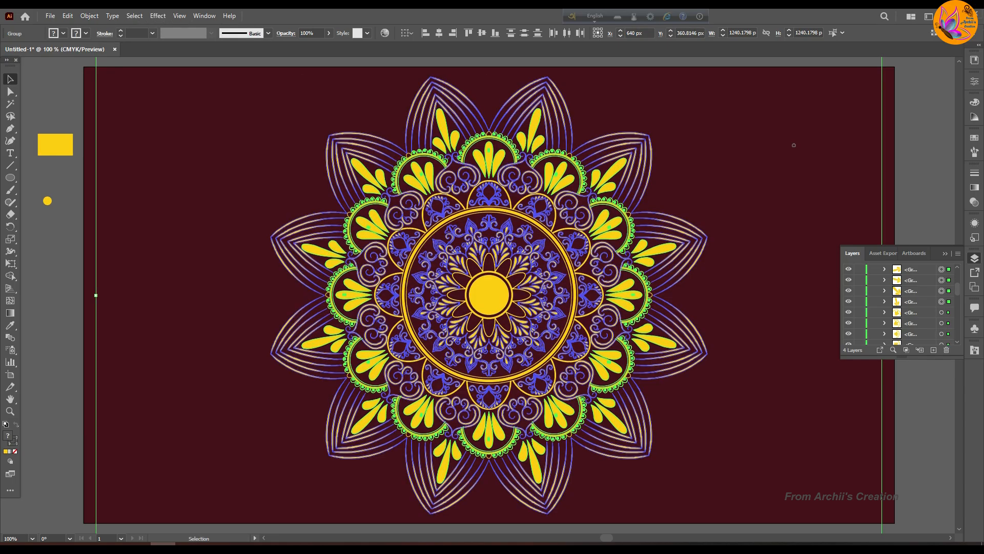
# Step: Select the expanded Layer 4 artwork and briefly toggle the visibility of guide Layer 2 to check it
pyautogui.scroll(-4, 196, 196)
pyautogui.scroll(3, 196, 196)
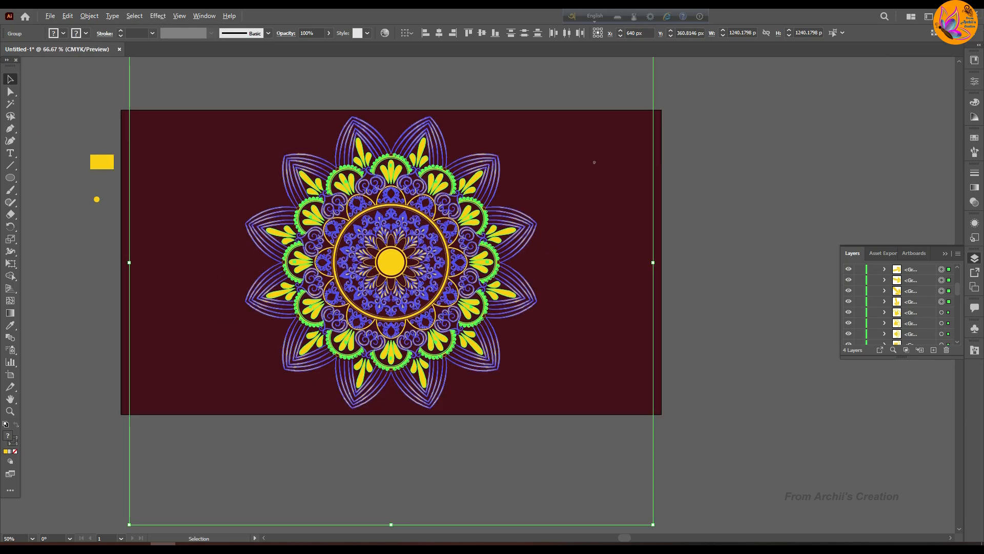
pyautogui.click(196, 195)
pyautogui.click(381, 226)
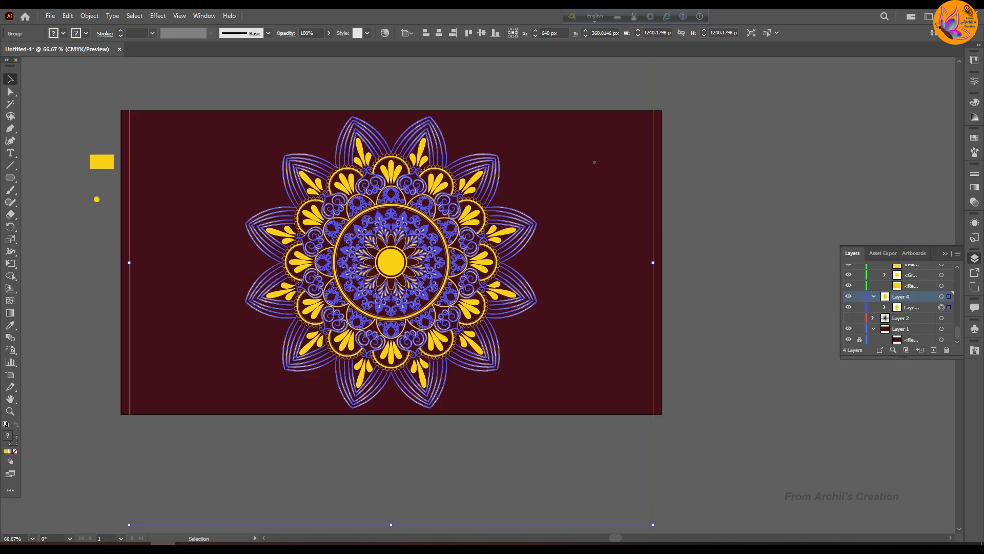
pyautogui.click(849, 317)
pyautogui.click(849, 318)
# Step: Collapse Layer 3, Layer 4 and Layer 1 in the layer list and deselect the artwork
pyautogui.scroll(10, 901, 308)
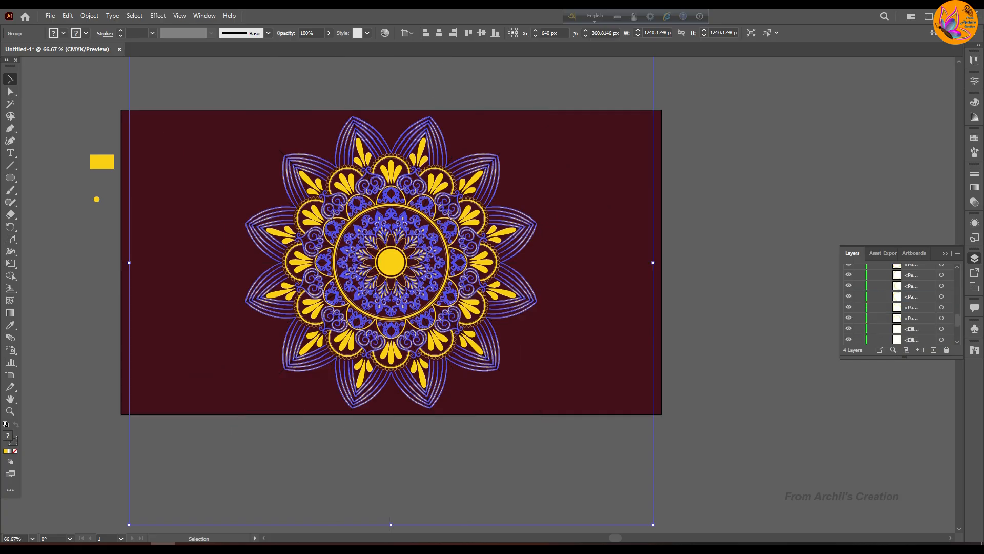
pyautogui.scroll(2, 901, 308)
pyautogui.click(874, 269)
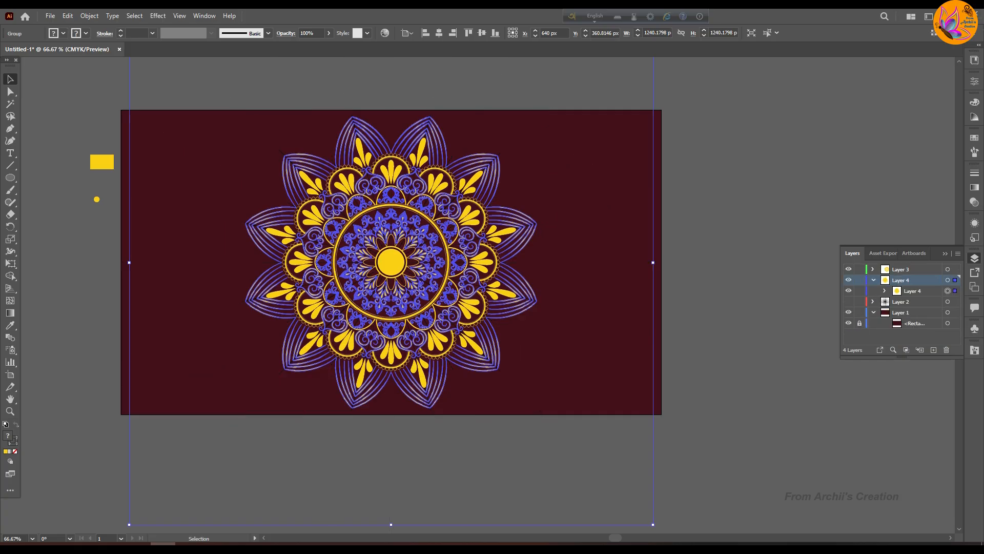
pyautogui.click(873, 280)
pyautogui.click(873, 301)
pyautogui.click(594, 162)
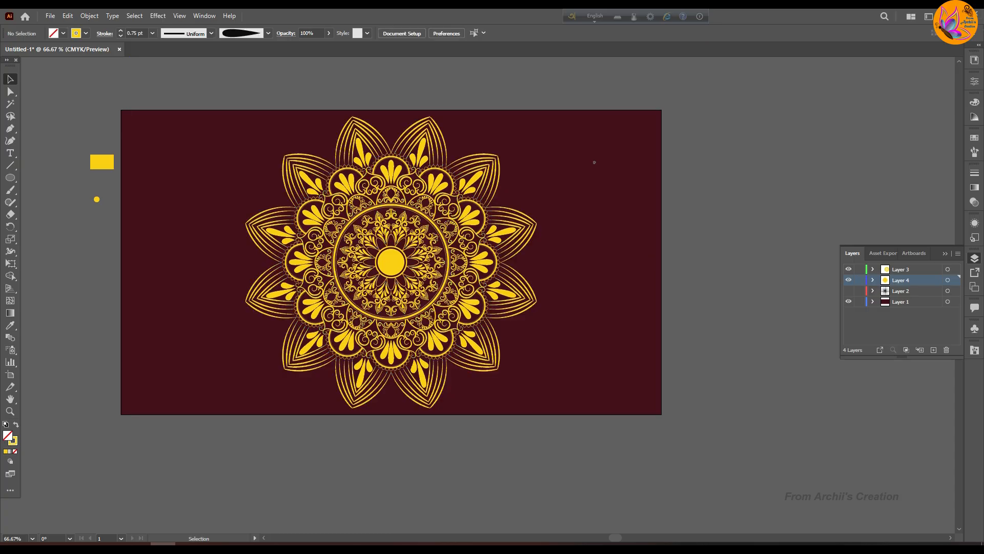
# Step: Draw a circle about 39 px across in the gap between the two top petals
pyautogui.scroll(2, 307, 236)
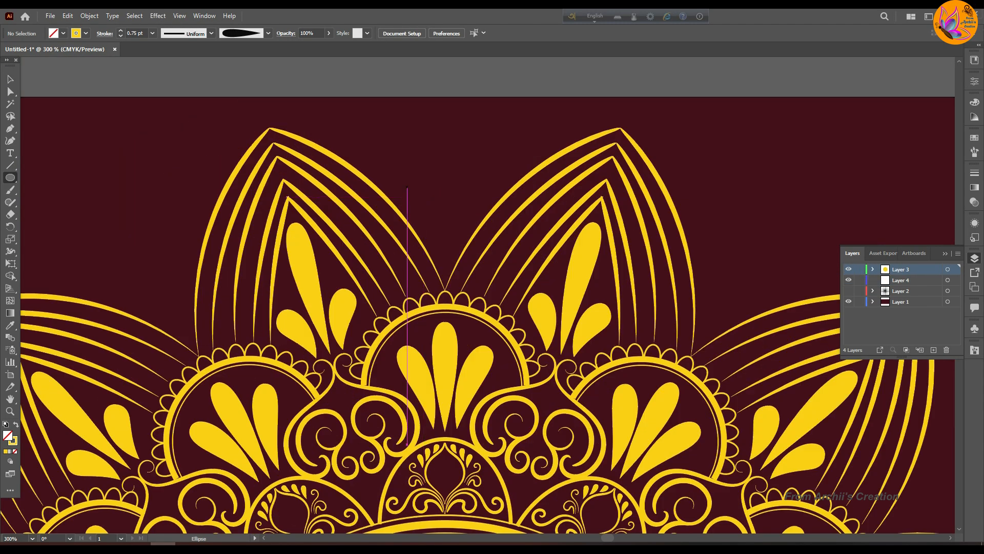
pyautogui.moveTo(407, 187); pyautogui.dragTo(481, 261)
pyautogui.press('v')
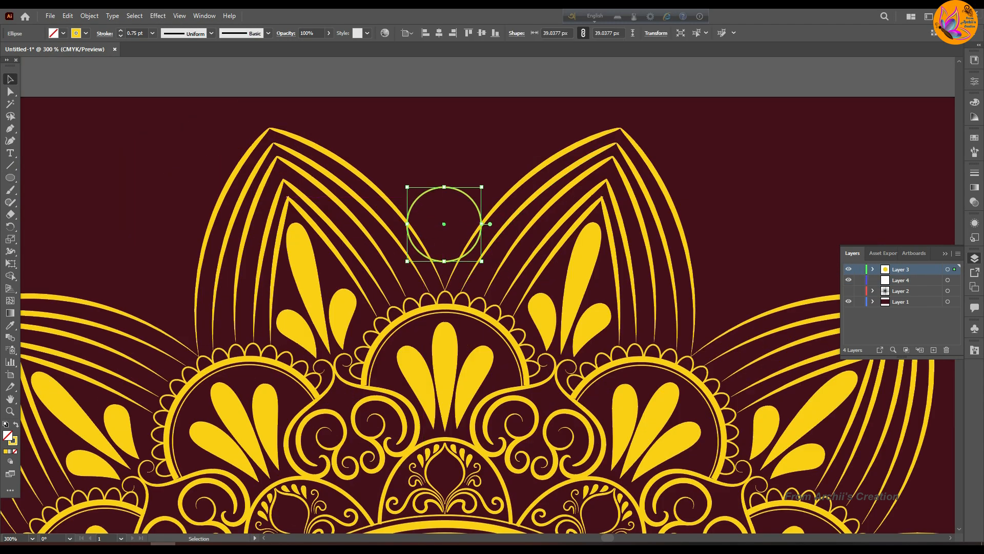
# Step: Delete the lower part of the circle, leaving only an arc that bridges the two petals
pyautogui.press('a')
pyautogui.moveTo(452, 188); pyautogui.dragTo(481, 211)
pyautogui.click(436, 212)
pyautogui.press('Delete')
pyautogui.press('v')
pyautogui.click(476, 194)
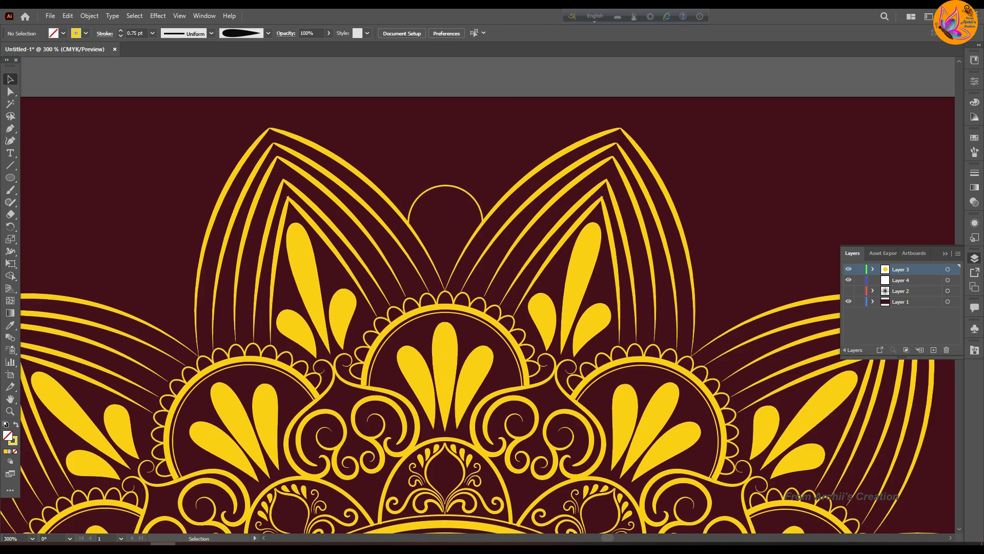
# Step: Duplicate the arc as a slightly larger one just above it, with its ends meeting the petal outlines
pyautogui.moveTo(440, 185)
pyautogui.keyDown('alt'); pyautogui.mouseDown()
pyautogui.moveTo(439, 175)
pyautogui.moveTo(490, 194)
pyautogui.moveTo(445, 172)
pyautogui.mouseUp(); pyautogui.keyUp('alt')
pyautogui.click(493, 172)
pyautogui.click(446, 175)
pyautogui.press('Down')
pyautogui.click(456, 160)
# Step: Paint an upright teardrop with its tip on the crown of the outer arc and give it a 0.5 pt stroke
pyautogui.click(975, 350)
pyautogui.press('b')
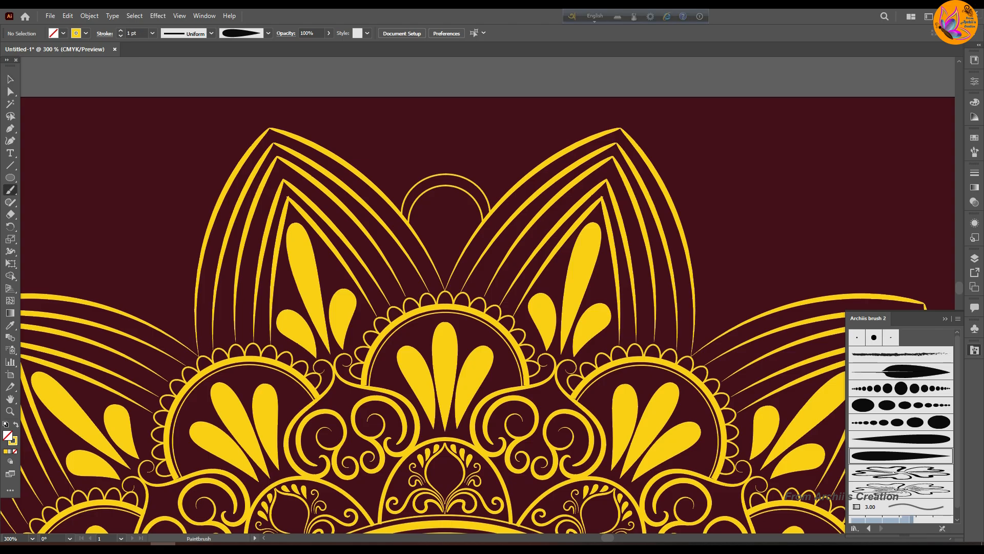
pyautogui.moveTo(444, 171); pyautogui.dragTo(445, 173)
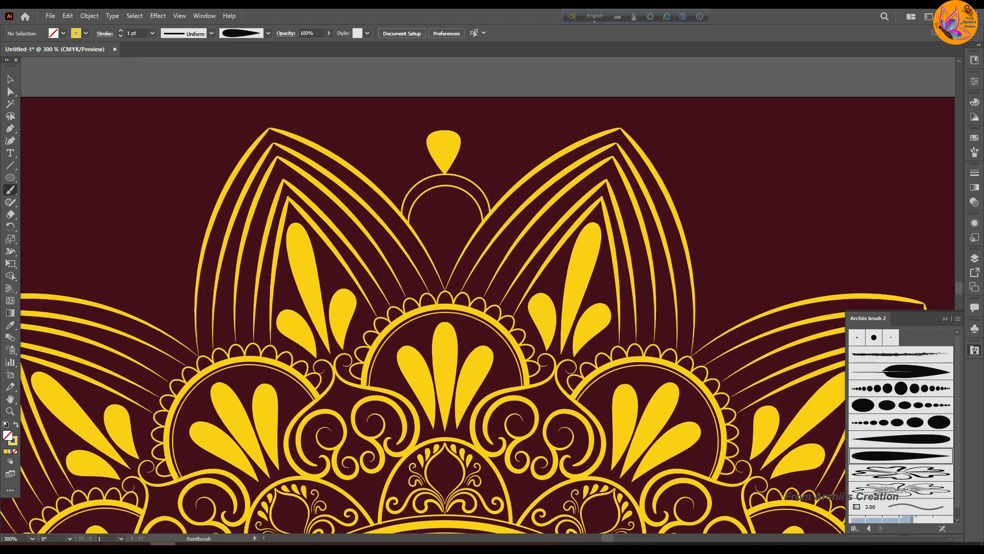
pyautogui.click(10, 80)
pyautogui.click(444, 151)
pyautogui.click(121, 35)
pyautogui.click(120, 36)
pyautogui.click(123, 138)
# Step: Paint a 0.5 pt teardrop and a smaller 0.25 pt one fanning out left of the upright teardrop along the outer arc
pyautogui.press('b')
pyautogui.moveTo(422, 144)
pyautogui.mouseDown()
pyautogui.moveTo(437, 173)
pyautogui.moveTo(425, 174)
pyautogui.mouseUp()
pyautogui.hotkey('ctrl', 'z')
pyautogui.hotkey('ctrl', 'z')
pyautogui.hotkey('ctrl', 'z')
pyautogui.hotkey('ctrl', 'z')
pyautogui.hotkey('ctrl', 'z')
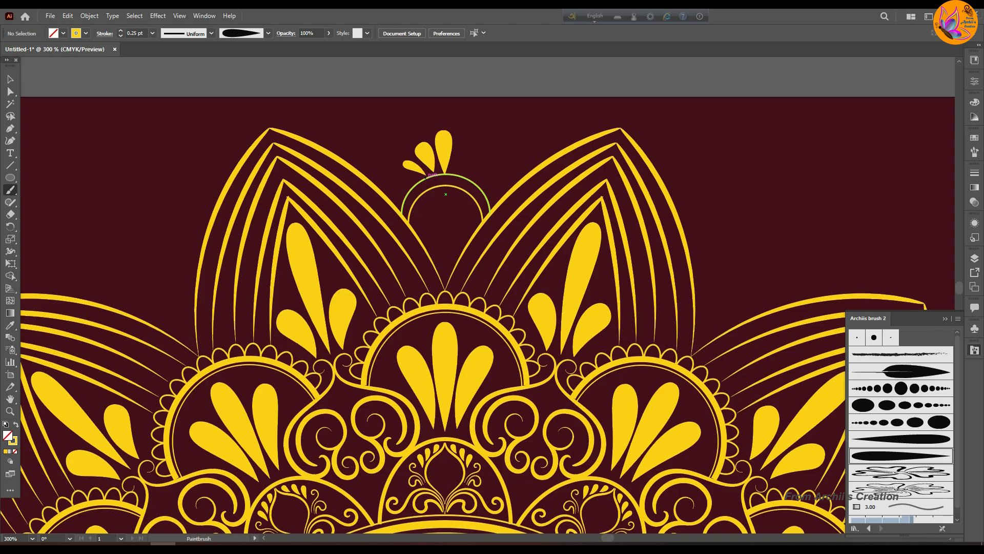
# Step: Increase the stroke weight of the thin lowest teardrop on the left
pyautogui.press('v')
pyautogui.click(415, 168)
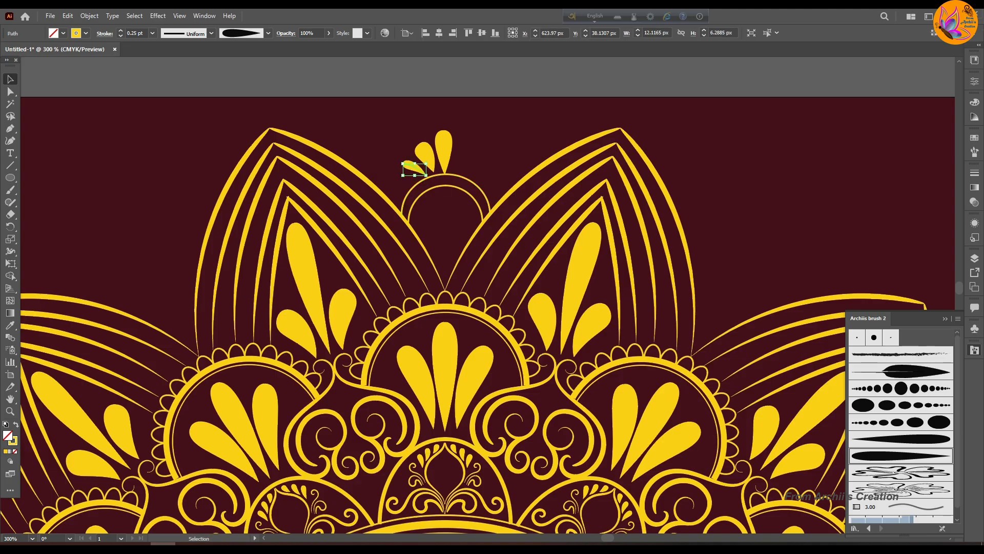
pyautogui.click(135, 33)
pyautogui.press('BackSpace')
pyautogui.write('2')
pyautogui.press('Return')
pyautogui.hotkey('ctrl', 'shift', 'a')
# Step: Try painting a fourth teardrop lower on the left side of the outer arc, and delete it
pyautogui.press('b')
pyautogui.moveTo(396, 195); pyautogui.dragTo(413, 180)
pyautogui.hotkey('ctrl', 'z')
pyautogui.press('v')
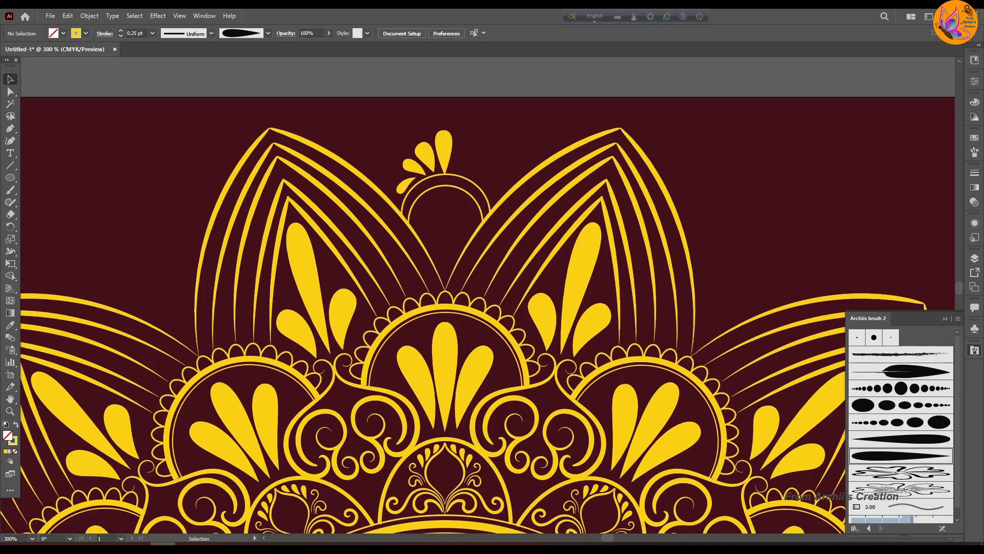
pyautogui.click(406, 185)
pyautogui.press('Delete')
# Step: Set the lowest left teardrop's stroke to 0.35 pt and paint another teardrop with that weight below it on the outer arc
pyautogui.click(429, 161)
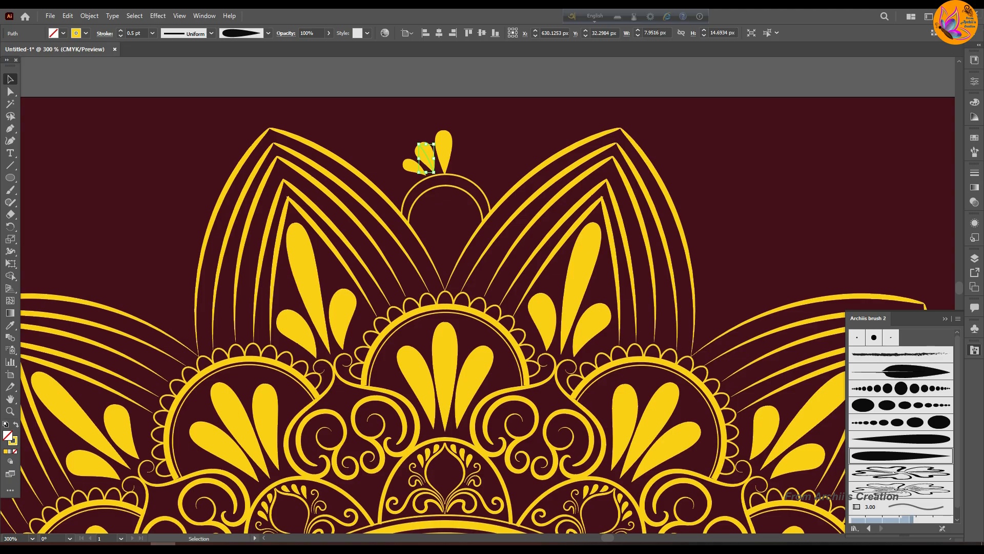
pyautogui.click(415, 167)
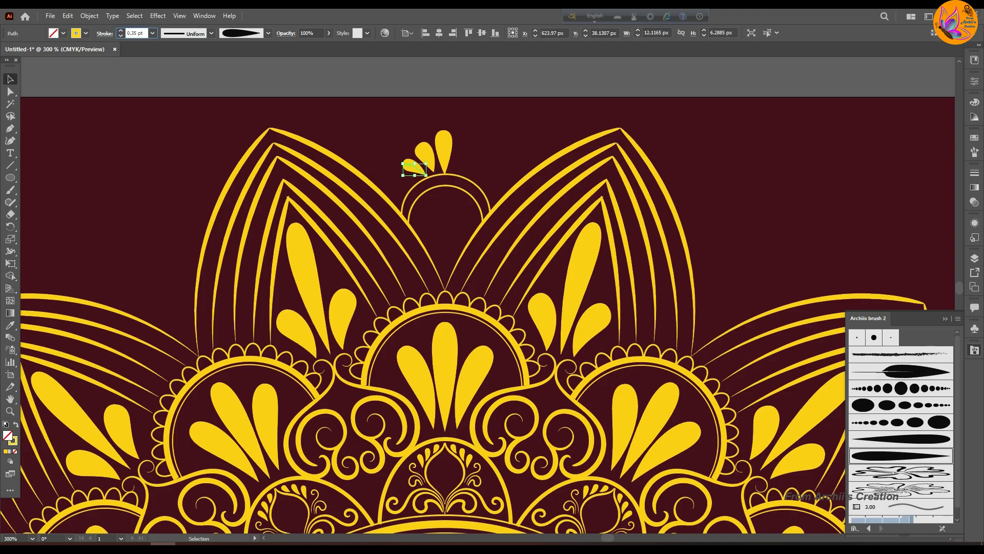
pyautogui.click(123, 128)
pyautogui.click(10, 189)
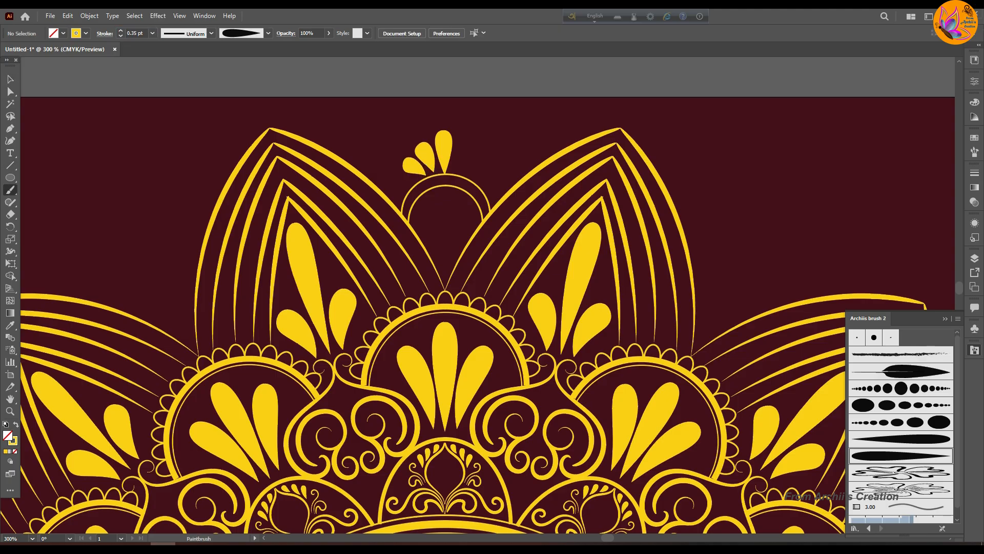
pyautogui.moveTo(397, 185); pyautogui.dragTo(416, 179)
# Step: Group the three left teardrops and make a copy of the group mirrored left to right
pyautogui.press('v')
pyautogui.click(404, 182)
pyautogui.keyDown('shift'); pyautogui.click(413, 166); pyautogui.keyUp('shift')
pyautogui.keyDown('shift'); pyautogui.click(423, 152); pyautogui.keyUp('shift')
pyautogui.hotkey('ctrl', 'g')
pyautogui.rightClick(423, 152)
pyautogui.moveTo(462, 285)
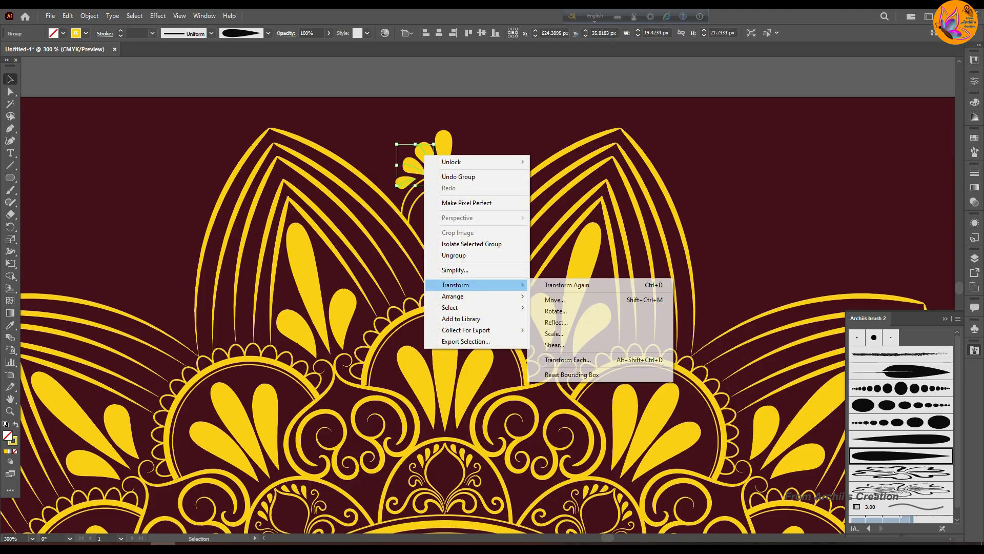
pyautogui.click(555, 322)
pyautogui.click(440, 345)
# Step: Shift the mirrored teardrop group to the right side of the outer arc so the fan is symmetrical about the upright teardrop
pyautogui.press('Right')
pyautogui.press('Right')
pyautogui.press('Right')
pyautogui.press('Right')
pyautogui.press('Right')
pyautogui.press('Right')
pyautogui.press('Right')
pyautogui.press('Right')
pyautogui.press('Right')
pyautogui.press('Right')
pyautogui.press('Right')
pyautogui.press('Right')
pyautogui.press('Right')
pyautogui.press('Right')
pyautogui.press('Right')
pyautogui.press('Right')
pyautogui.press('Right')
pyautogui.press('Right')
pyautogui.press('Right')
pyautogui.press('Right')
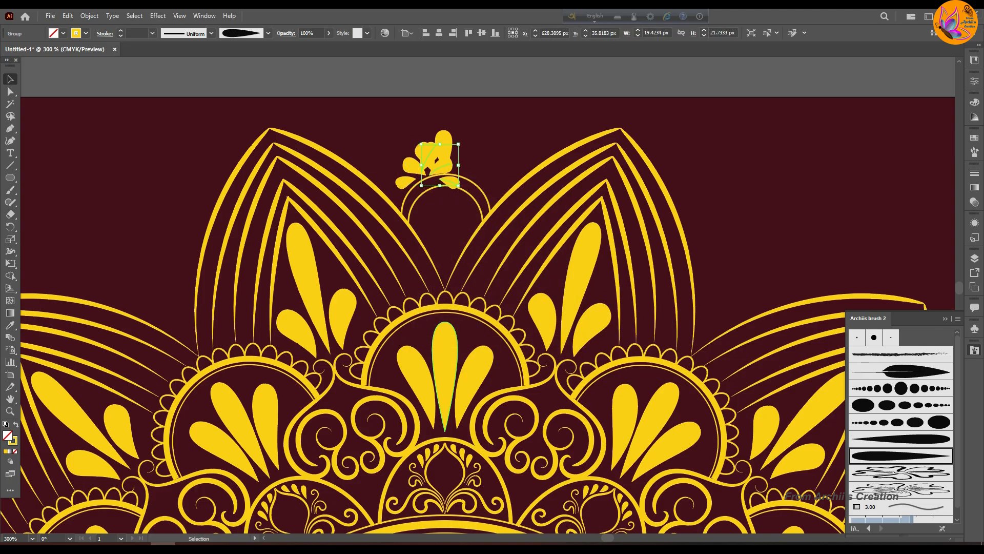
pyautogui.press('Left')
pyautogui.hotkey('ctrl', 'shift', 'a')
# Step: Group the fan of teardrops above the petal gap
pyautogui.press('b')
pyautogui.moveTo(397, 117); pyautogui.dragTo(492, 190)
pyautogui.hotkey('ctrl', 'g')
pyautogui.hotkey('ctrl', 'shift', 'a')
# Step: Draw a gold-filled circle under the inner arc and a smaller gold-filled one below it in the petal gap
pyautogui.press('l')
pyautogui.moveTo(80, 159); pyautogui.dragTo(445, 256)
pyautogui.press(',')
pyautogui.press('v')
pyautogui.hotkey('ctrl', 'shift', 'a')
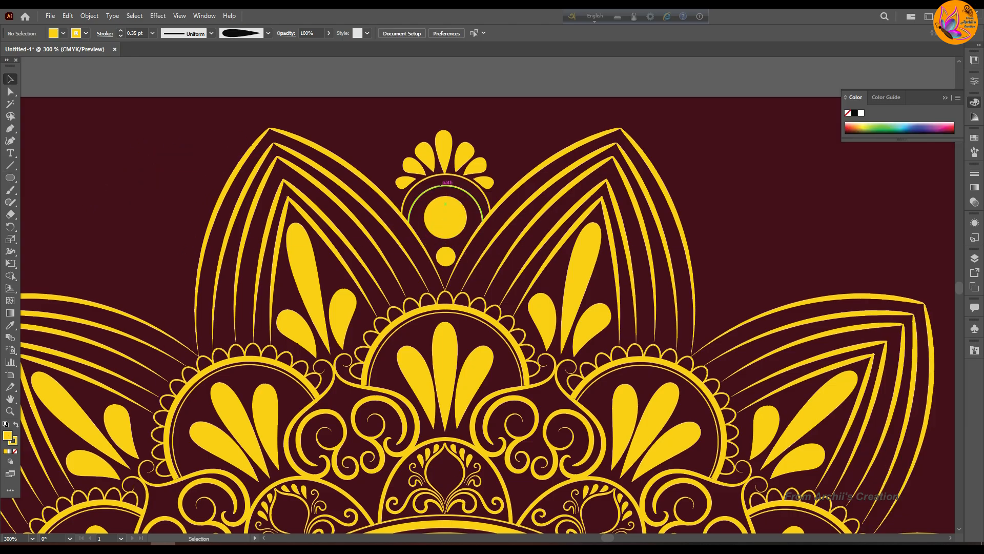
# Step: Repeat the fan, arc and circle ornament around the mandala's centre at 30° intervals, filling every gap between the outer petals
pyautogui.click(445, 218)
pyautogui.hotkey('ctrl', '0')
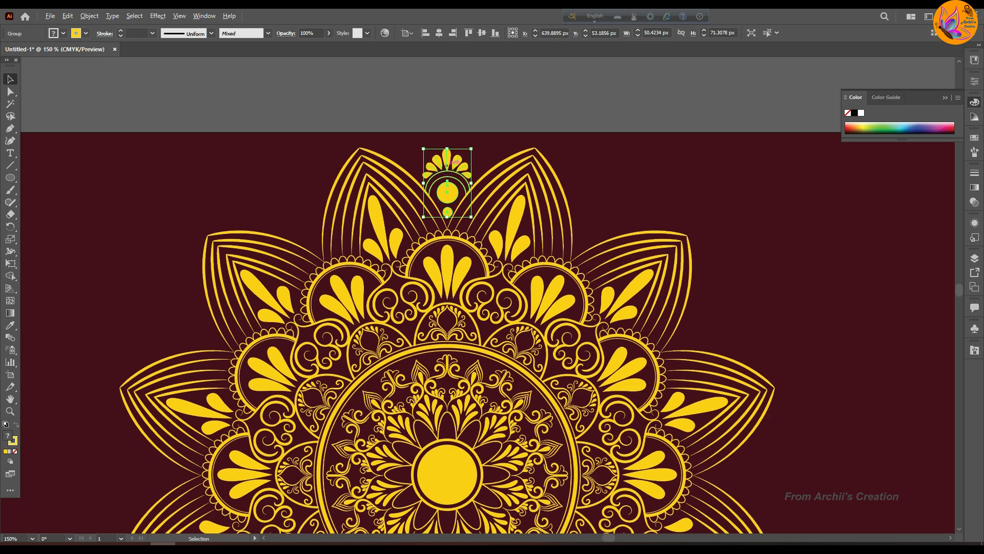
pyautogui.press('r')
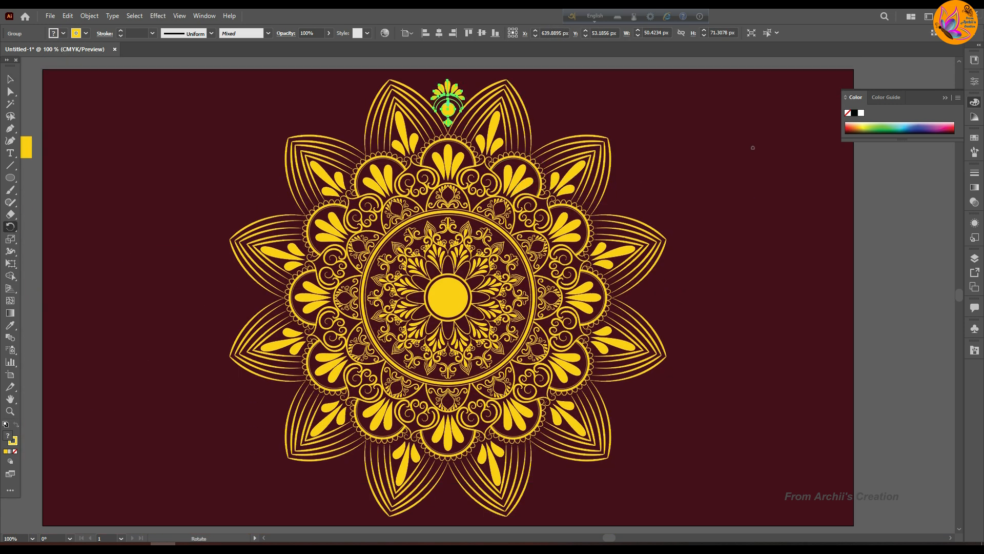
pyautogui.keyDown('alt'); pyautogui.click(448, 298); pyautogui.keyUp('alt')
pyautogui.click(585, 298)
pyautogui.hotkey('ctrl', 'd')
pyautogui.hotkey('ctrl', 'd')
pyautogui.hotkey('ctrl', 'd')
pyautogui.hotkey('ctrl', 'd')
pyautogui.hotkey('ctrl', 'd')
pyautogui.hotkey('ctrl', 'd')
pyautogui.hotkey('ctrl', 'd')
pyautogui.hotkey('ctrl', 'd')
pyautogui.hotkey('ctrl', 'd')
pyautogui.hotkey('ctrl', 'd')
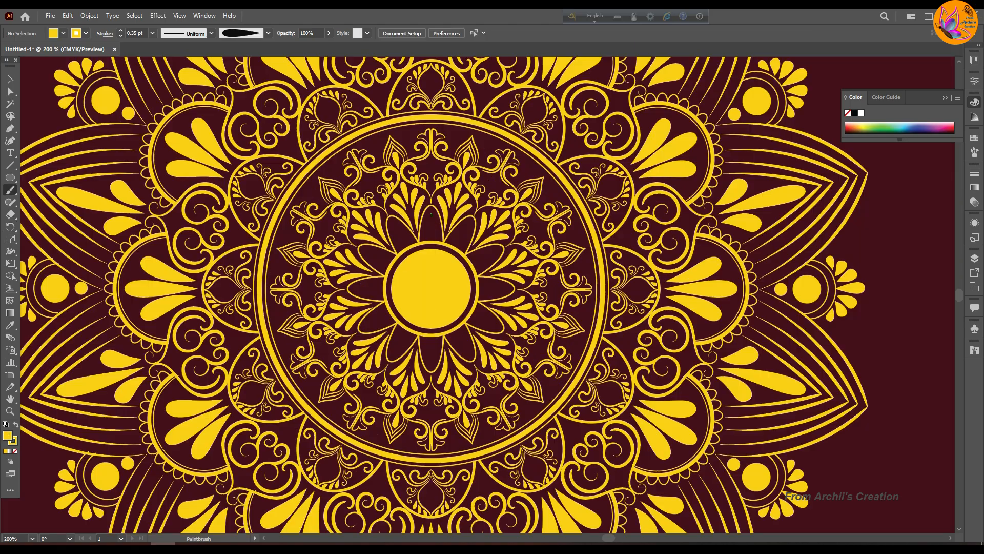
# Step: Paint a teardrop inside the top petal of the central flower and set its stroke to 0.5 pt
pyautogui.moveTo(431, 214); pyautogui.dragTo(432, 238)
pyautogui.press('v')
pyautogui.click(432, 225)
pyautogui.click(121, 36)
pyautogui.click(121, 36)
# Step: Repeat the small teardrop around the mandala's centre at 30° intervals, one in each petal of the central flower
pyautogui.press('r')
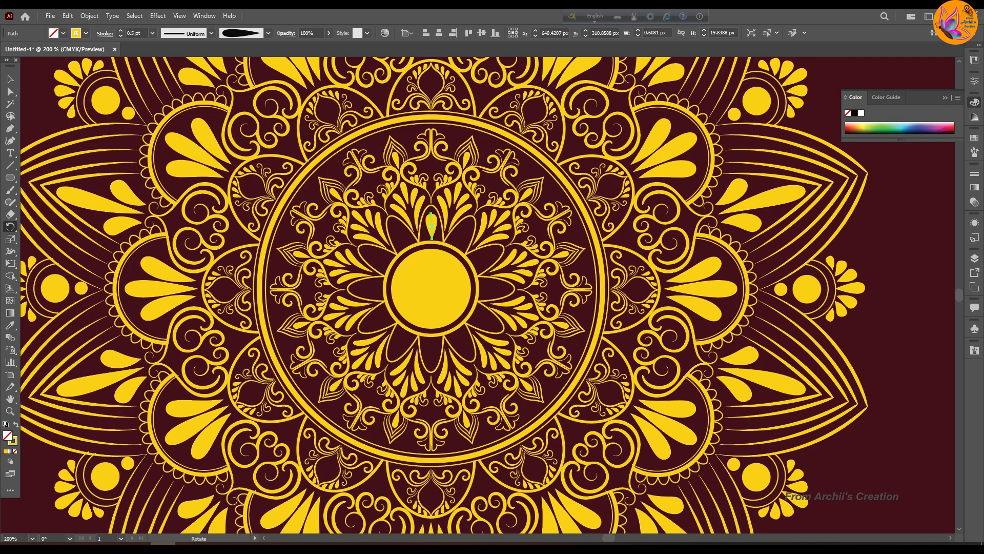
pyautogui.keyDown('alt'); pyautogui.click(431, 288); pyautogui.keyUp('alt')
pyautogui.click(585, 299)
pyautogui.hotkey('ctrl', 'd')
pyautogui.hotkey('ctrl', 'd')
pyautogui.hotkey('ctrl', 'd')
pyautogui.hotkey('ctrl', 'd')
pyautogui.hotkey('ctrl', 'd')
pyautogui.hotkey('ctrl', 'd')
pyautogui.hotkey('ctrl', 'd')
pyautogui.hotkey('ctrl', 'd')
pyautogui.hotkey('ctrl', 'd')
pyautogui.hotkey('ctrl', 'd')
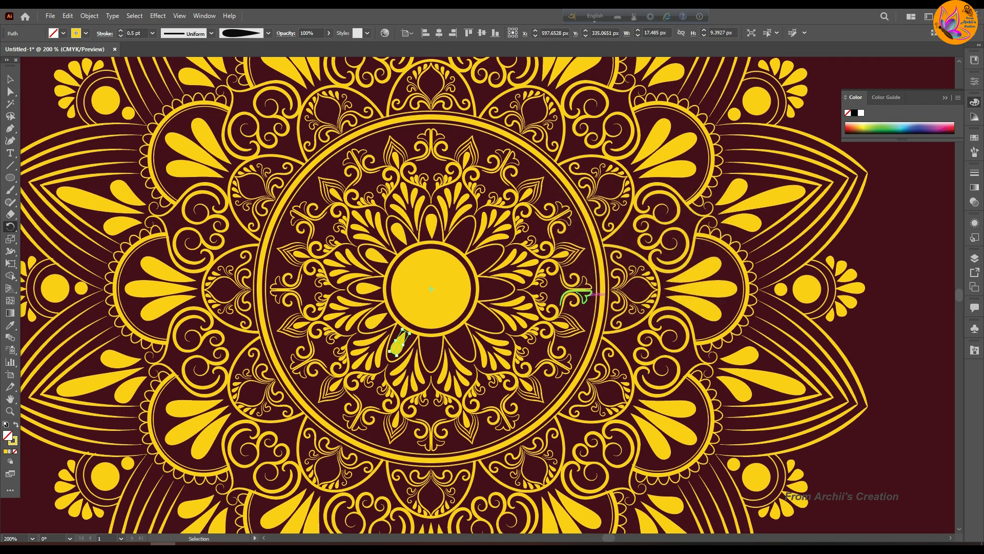
pyautogui.press('v')
# Step: Draw a gold-filled circle about 12 px across in the middle of the small arch ornament above the central ring
pyautogui.scroll(4, 359, 267)
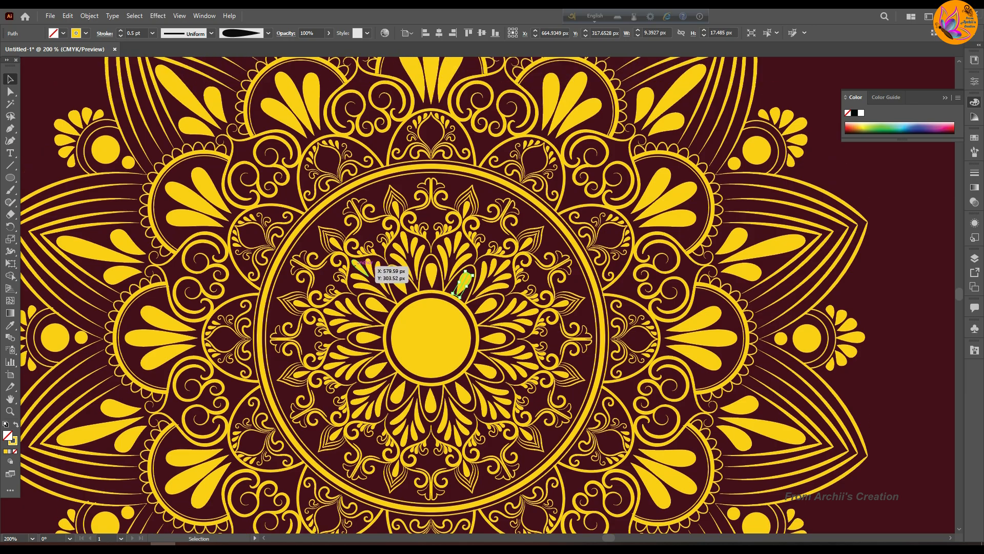
pyautogui.click(62, 123)
pyautogui.click(11, 177)
pyautogui.moveTo(69, 113)
pyautogui.mouseDown()
pyautogui.moveTo(82, 125)
pyautogui.moveTo(435, 204)
pyautogui.moveTo(432, 193)
pyautogui.mouseUp()
pyautogui.press('v')
# Step: Rotate copies of the small circle around the mandala's centre by 30° each, placing one in every small arch ornament
pyautogui.press('r')
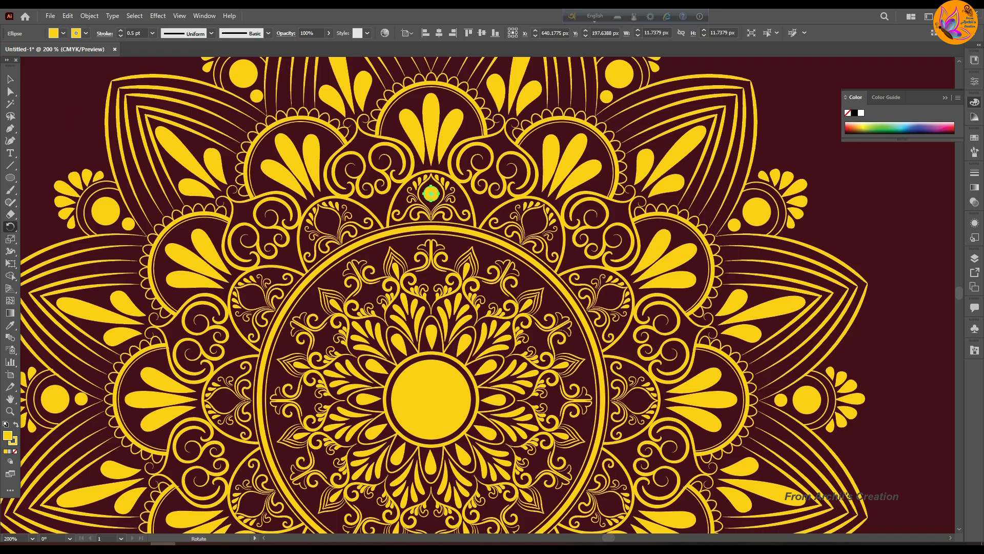
pyautogui.hotkey('ctrl', '-')
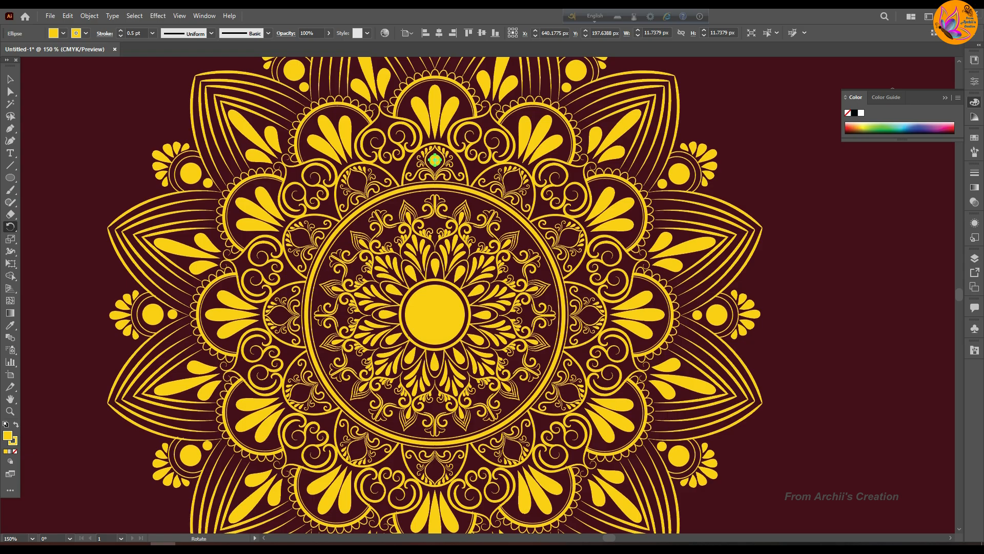
pyautogui.scroll(-1, 893, 78)
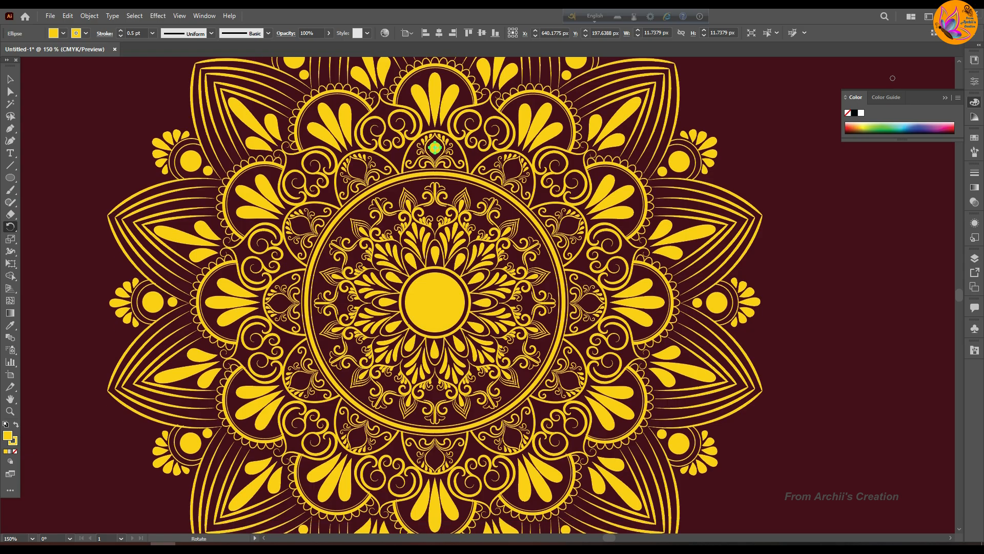
pyautogui.keyDown('alt'); pyautogui.click(434, 302); pyautogui.keyUp('alt')
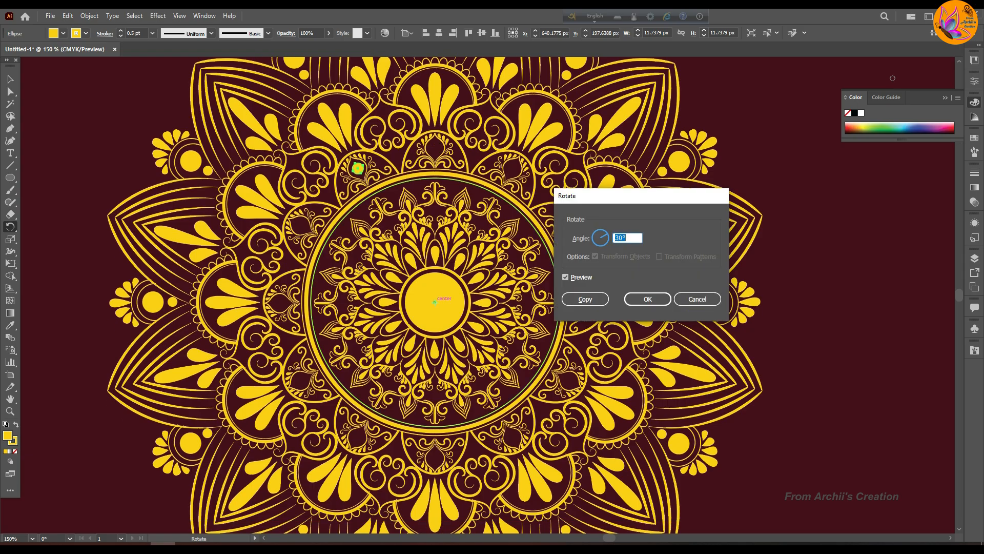
pyautogui.click(576, 297)
pyautogui.hotkey('ctrl', 'd')
pyautogui.hotkey('ctrl', 'd')
pyautogui.hotkey('ctrl', 'd')
pyautogui.hotkey('ctrl', 'd')
pyautogui.hotkey('ctrl', 'd')
pyautogui.hotkey('ctrl', 'd')
pyautogui.hotkey('ctrl', 'd')
pyautogui.hotkey('ctrl', 'd')
pyautogui.hotkey('ctrl', 'd')
pyautogui.hotkey('ctrl', 'd')
pyautogui.hotkey('ctrl', 'd')
pyautogui.hotkey('ctrl', 'z')
pyautogui.press('v')
pyautogui.click(892, 78)
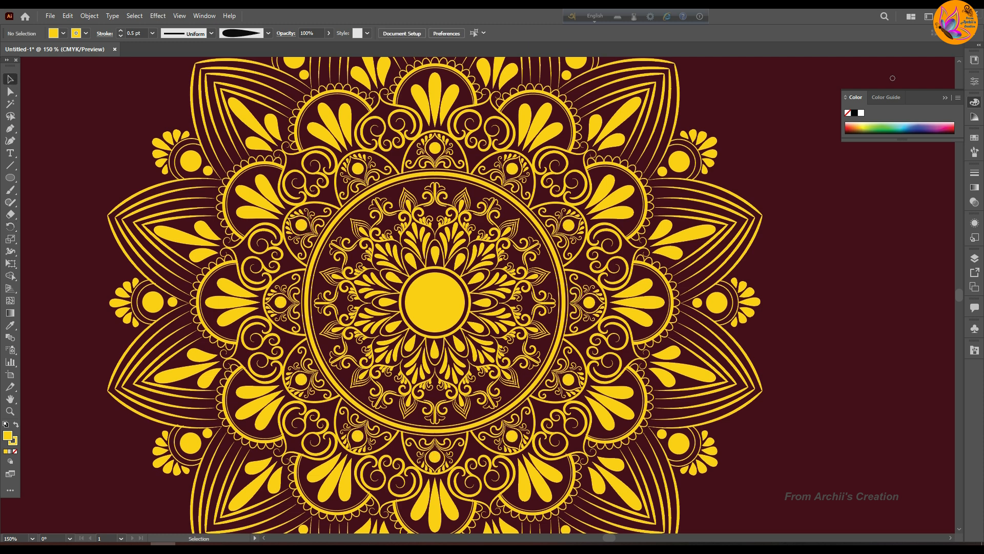
# Step: Duplicate one small circle into the gap between two small arches and repeat it around the mandala's centre at 30° intervals
pyautogui.moveTo(358, 168); pyautogui.dragTo(327, 195)
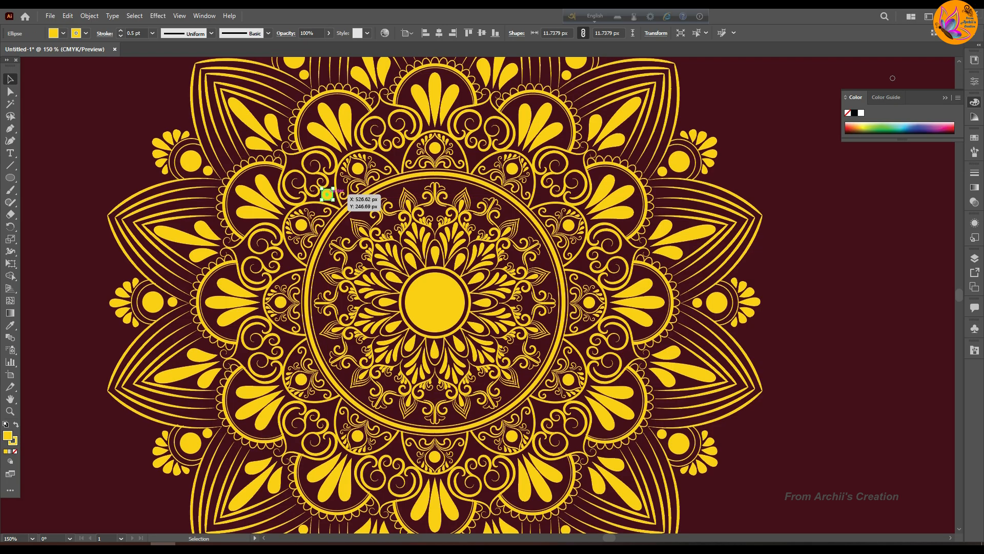
pyautogui.press('r')
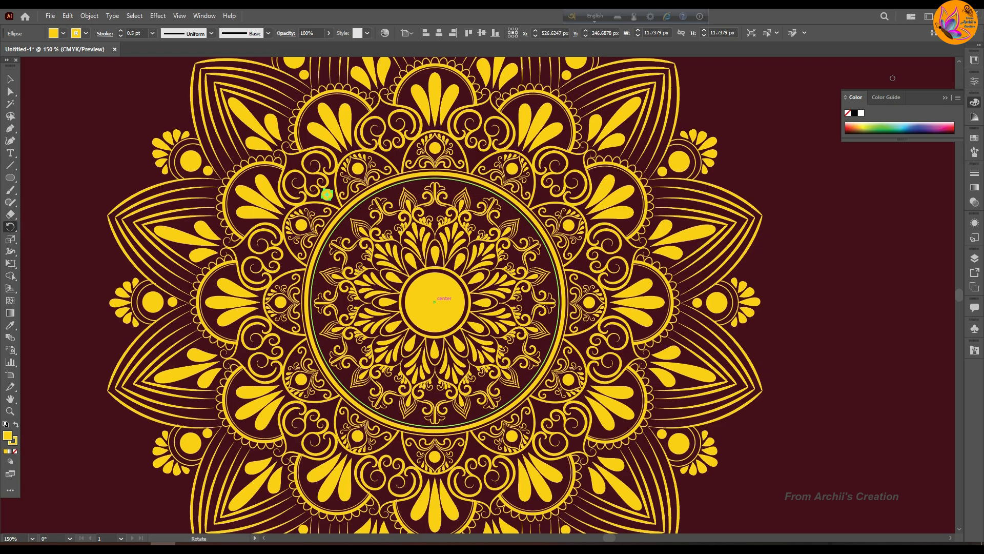
pyautogui.keyDown('alt'); pyautogui.click(434, 302); pyautogui.keyUp('alt')
pyautogui.click(584, 299)
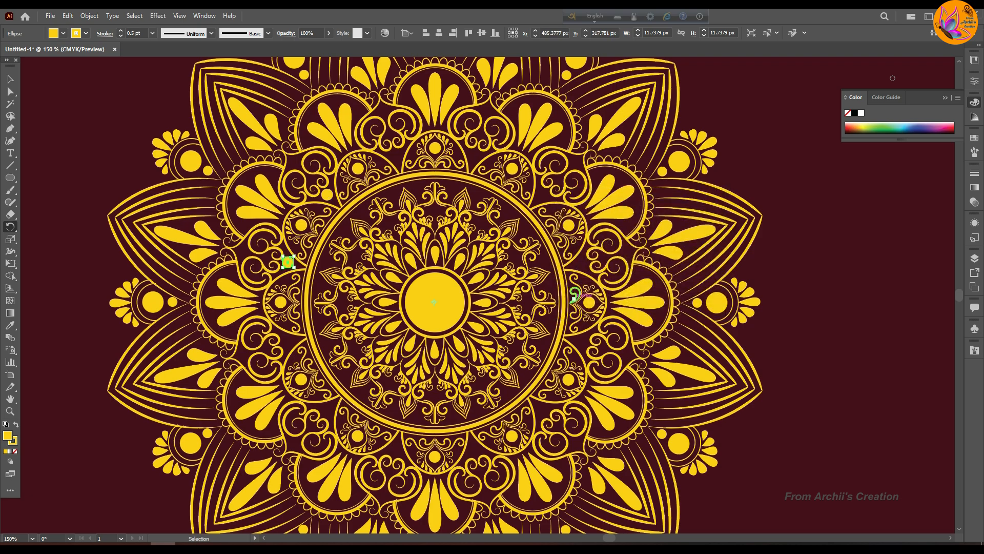
pyautogui.hotkey('ctrl', 'd')
pyautogui.hotkey('ctrl', 'd')
pyautogui.hotkey('ctrl', 'd')
pyautogui.hotkey('ctrl', 'd')
pyautogui.hotkey('ctrl', 'd')
pyautogui.hotkey('ctrl', 'd')
pyautogui.hotkey('ctrl', 'd')
pyautogui.hotkey('ctrl', 'd')
pyautogui.hotkey('ctrl', 'd')
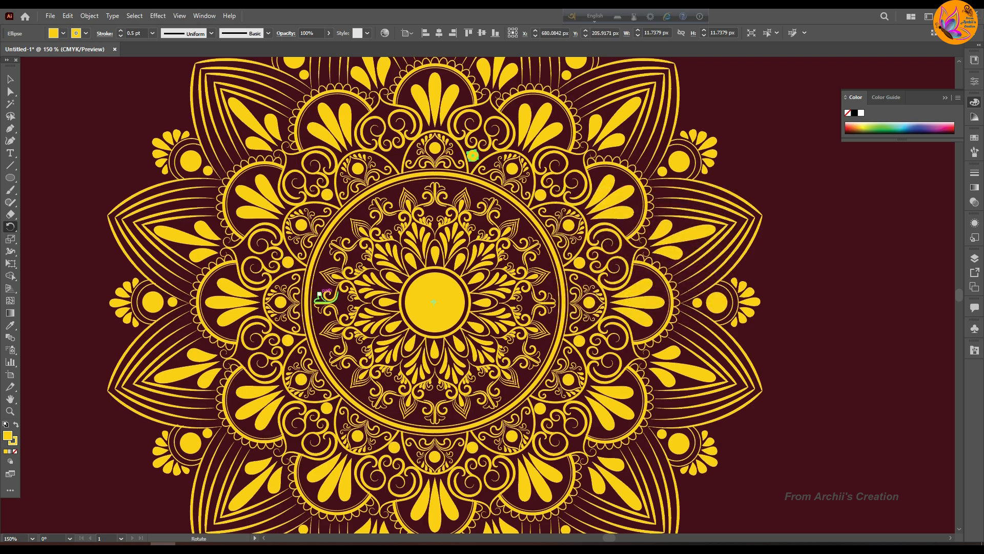
pyautogui.hotkey('ctrl', 'd')
pyautogui.press('v')
pyautogui.click(893, 78)
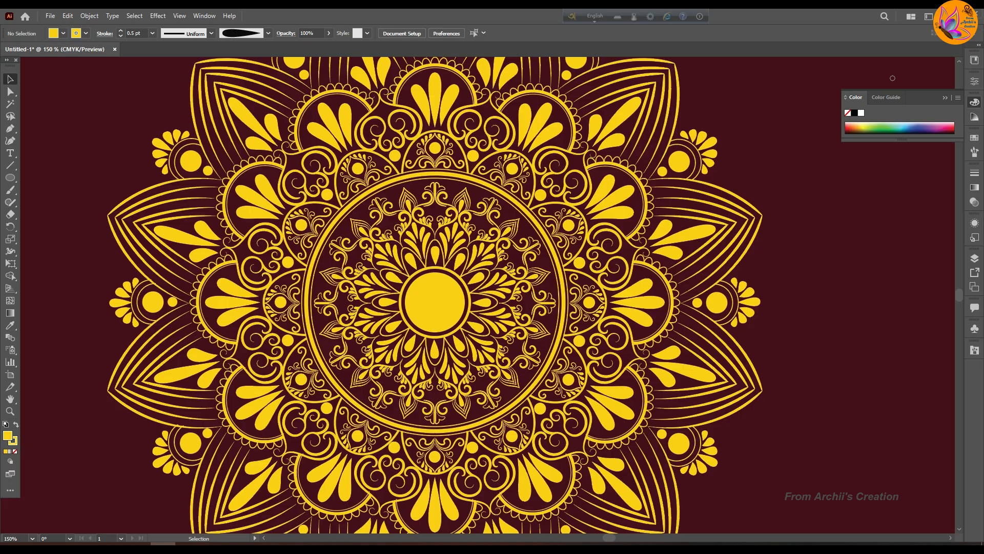
pyautogui.hotkey('ctrl', '0')
pyautogui.scroll(4, 492, 234)
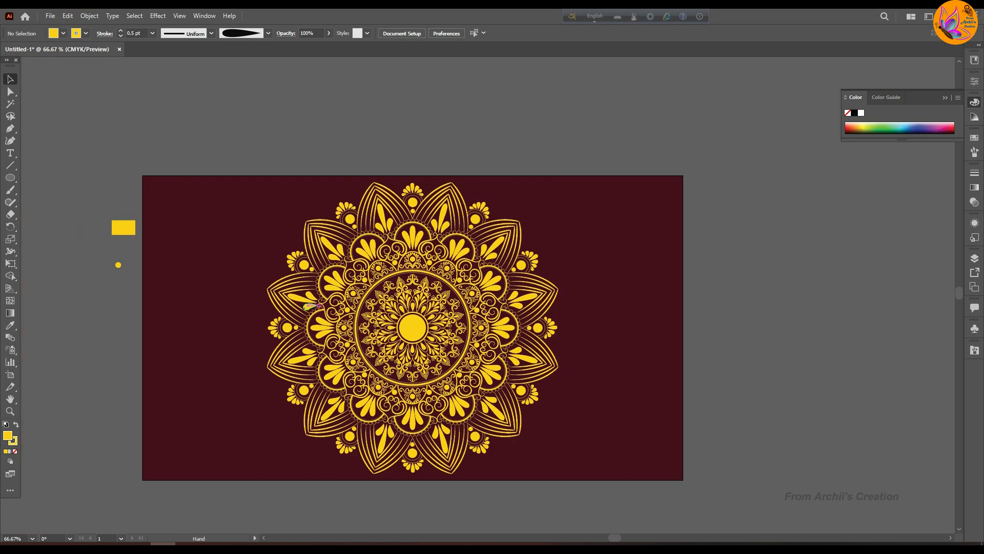